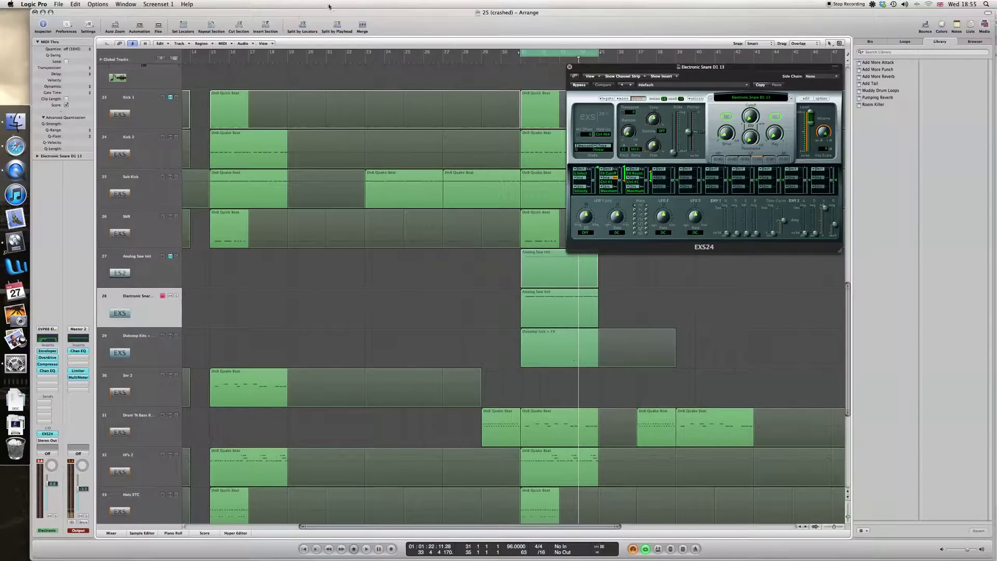
# Step: Move the EXS24 window aside, start the cycle playing, and solo the Electronic Snare track
pyautogui.moveTo(629, 67); pyautogui.dragTo(669, 84)
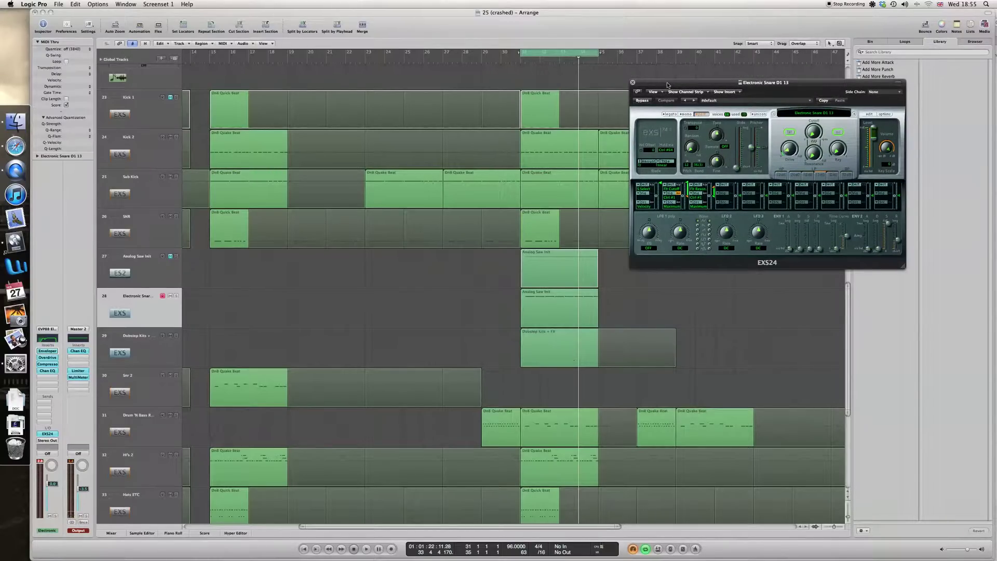
pyautogui.press('space')
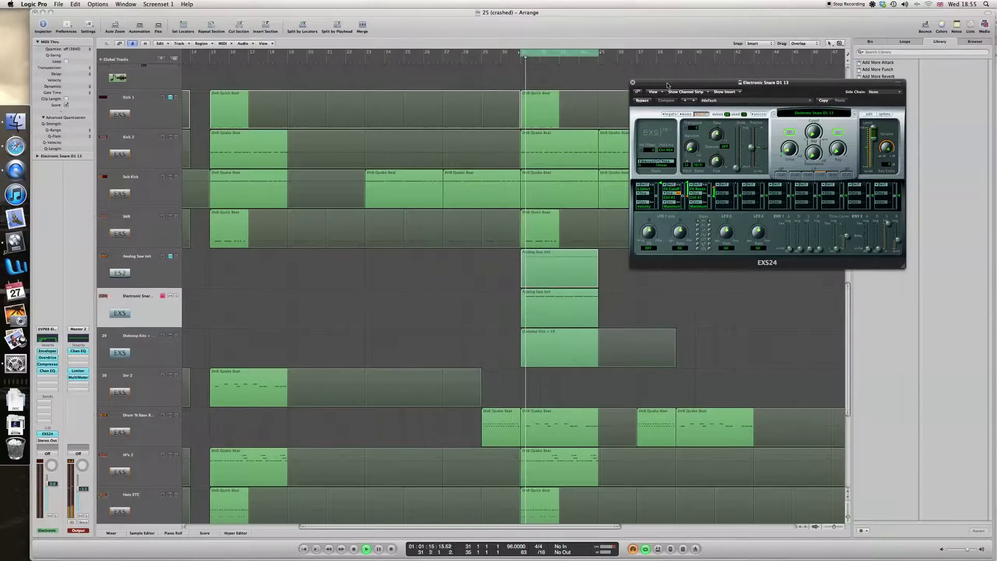
pyautogui.click(176, 295)
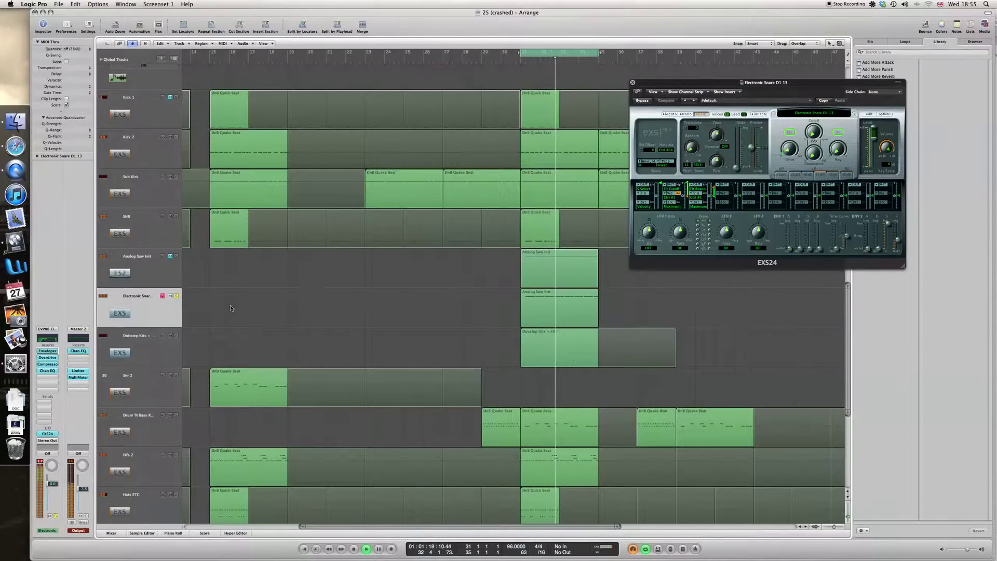
# Step: Stop playback and move all eight notes of the Analog Saw Init region down to C1
pyautogui.press('space')
pyautogui.doubleClick(533, 298)
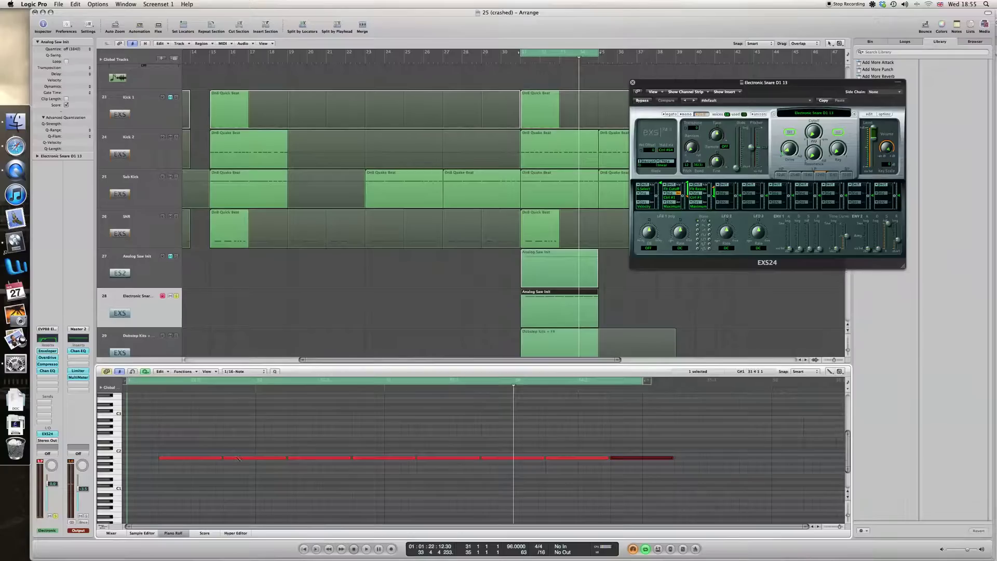
pyautogui.rightClick(193, 448)
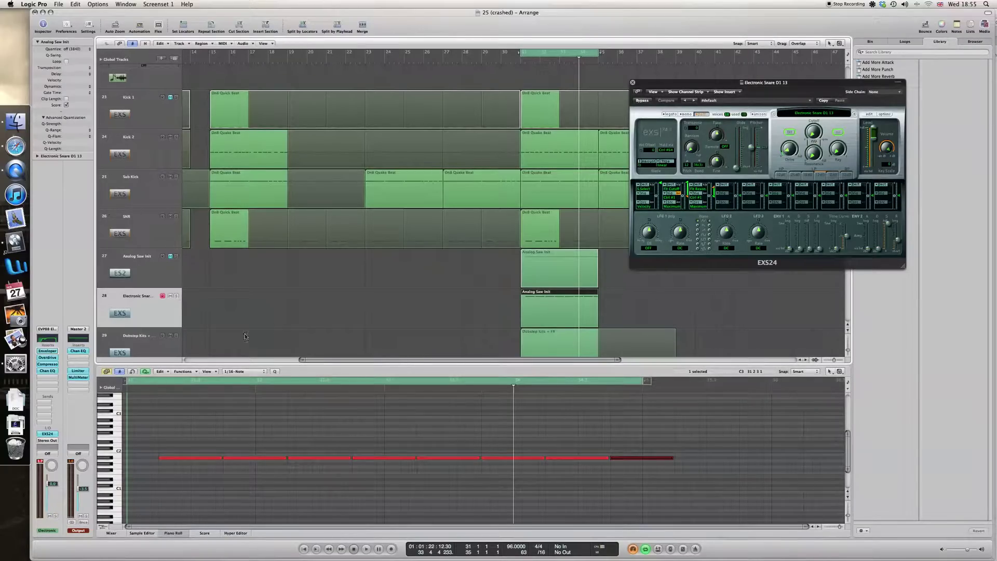
pyautogui.moveTo(168, 452); pyautogui.dragTo(681, 462)
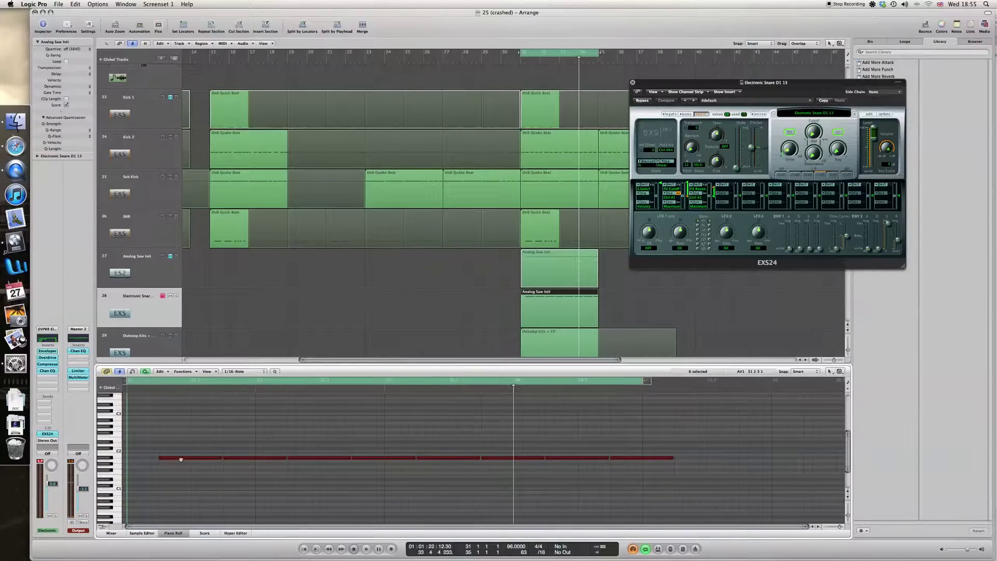
pyautogui.moveTo(188, 457); pyautogui.dragTo(180, 491)
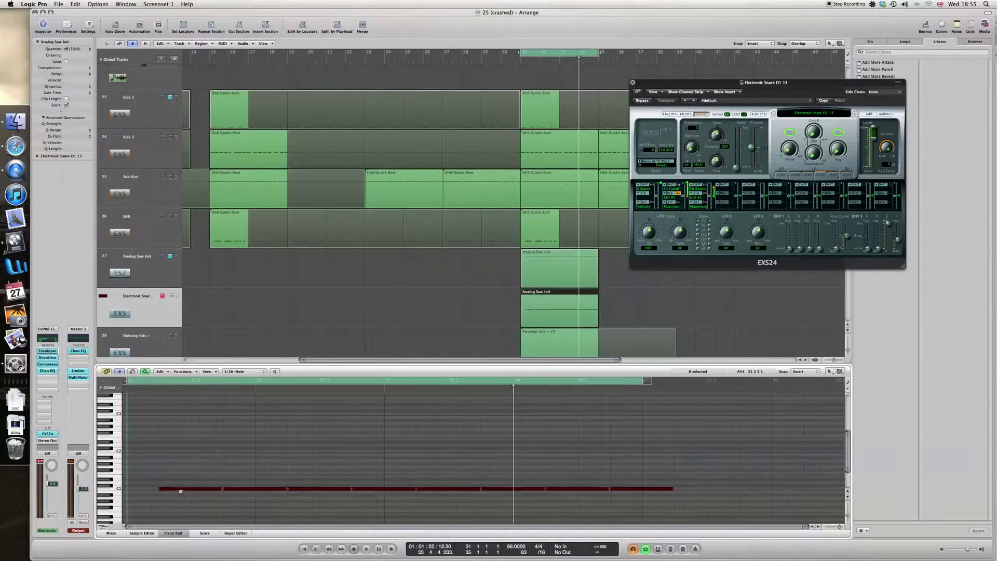
pyautogui.click(180, 489)
pyautogui.scroll(15, 210, 265)
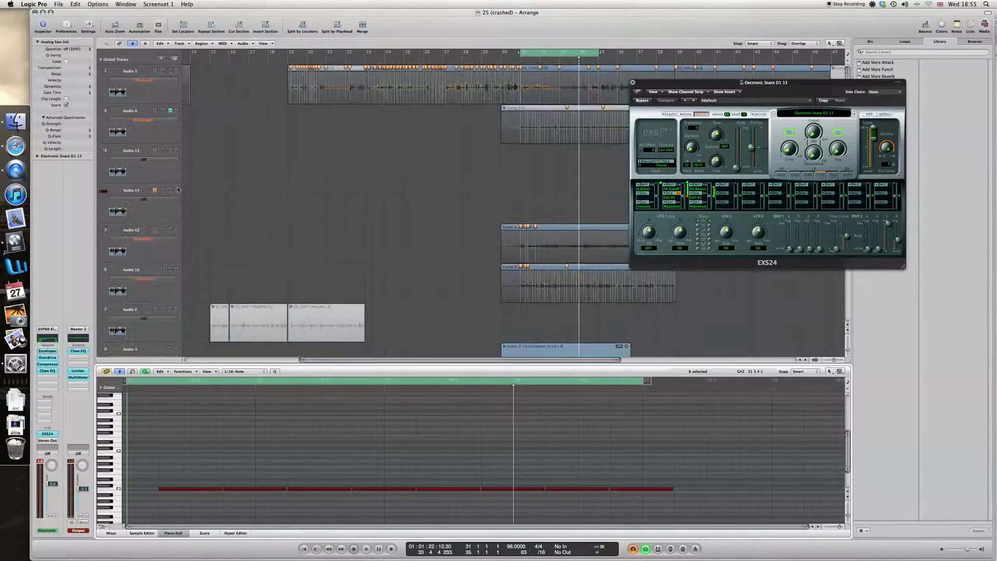
pyautogui.scroll(-15, 179, 203)
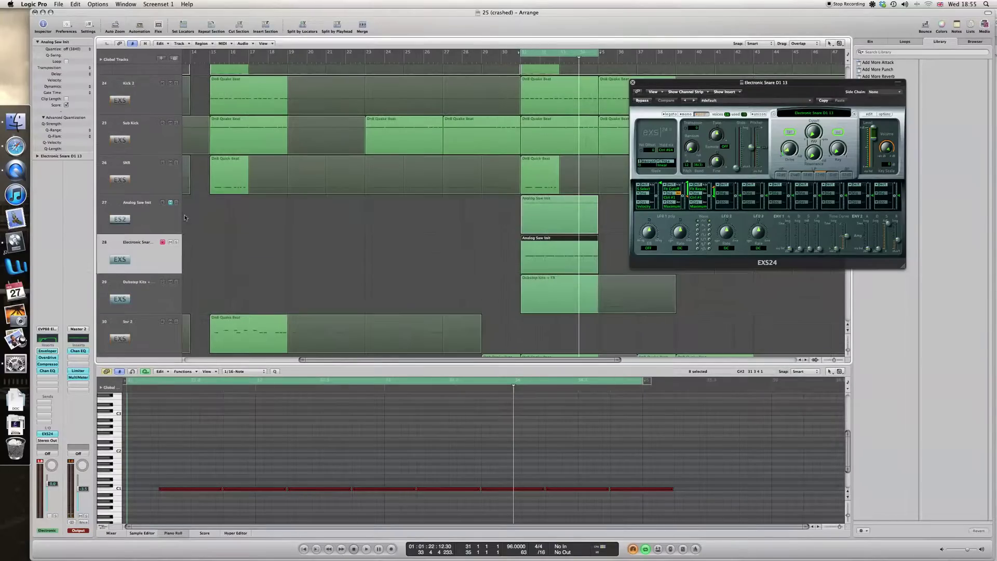
# Step: Solo the Electronic Snare track and bypass its Enveloper, Overdrive, Compressor and Chan EQ inserts
pyautogui.click(176, 243)
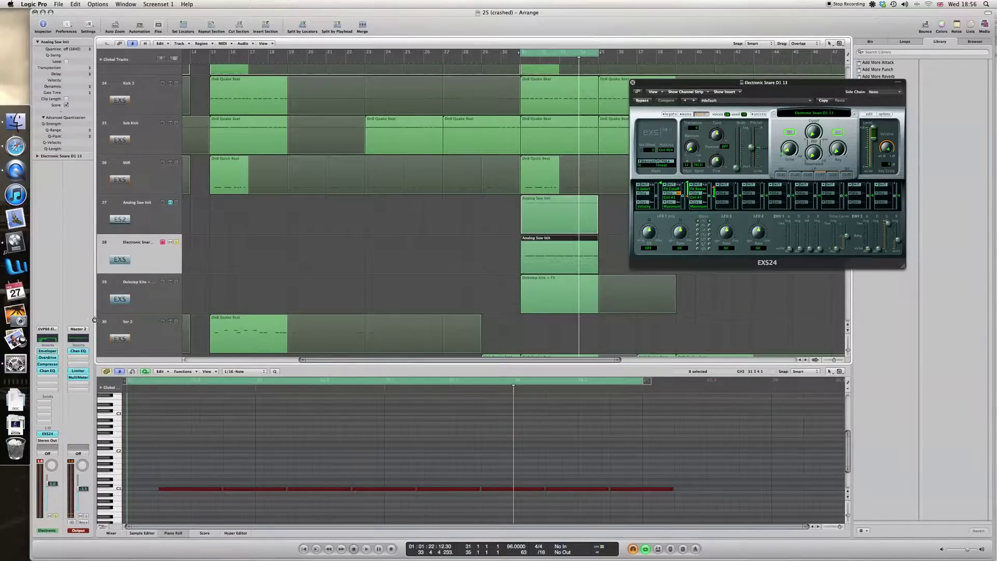
pyautogui.keyDown('alt'); pyautogui.click(48, 370); pyautogui.keyUp('alt')
pyautogui.keyDown('alt'); pyautogui.click(47, 364); pyautogui.keyUp('alt')
pyautogui.keyDown('alt'); pyautogui.click(47, 357); pyautogui.keyUp('alt')
pyautogui.keyDown('alt'); pyautogui.click(48, 351); pyautogui.keyUp('alt')
# Step: Browse the track's instrument plug-in list, then dismiss it and bring the sampler window to centre
pyautogui.moveTo(764, 82); pyautogui.dragTo(618, 70)
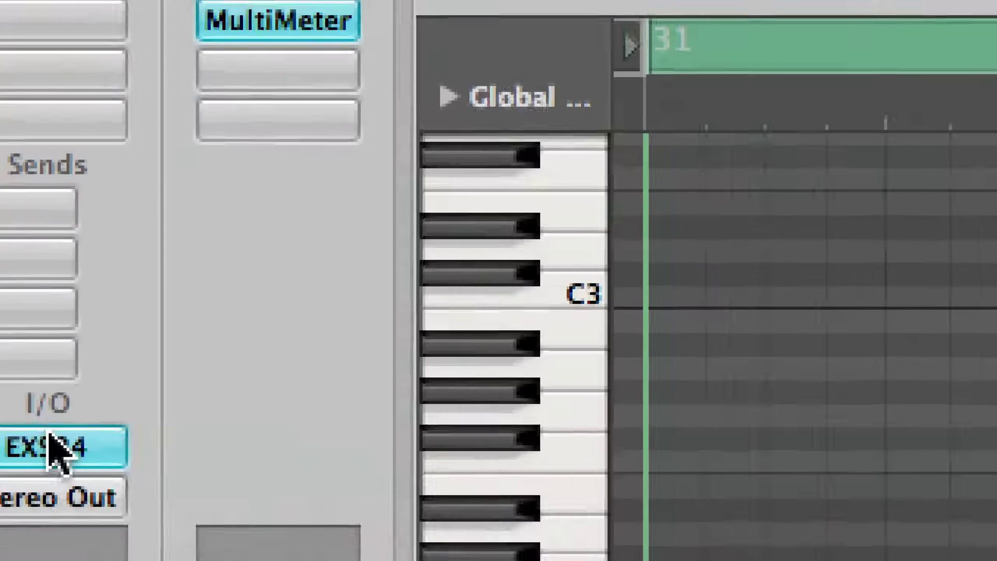
pyautogui.click(52, 448)
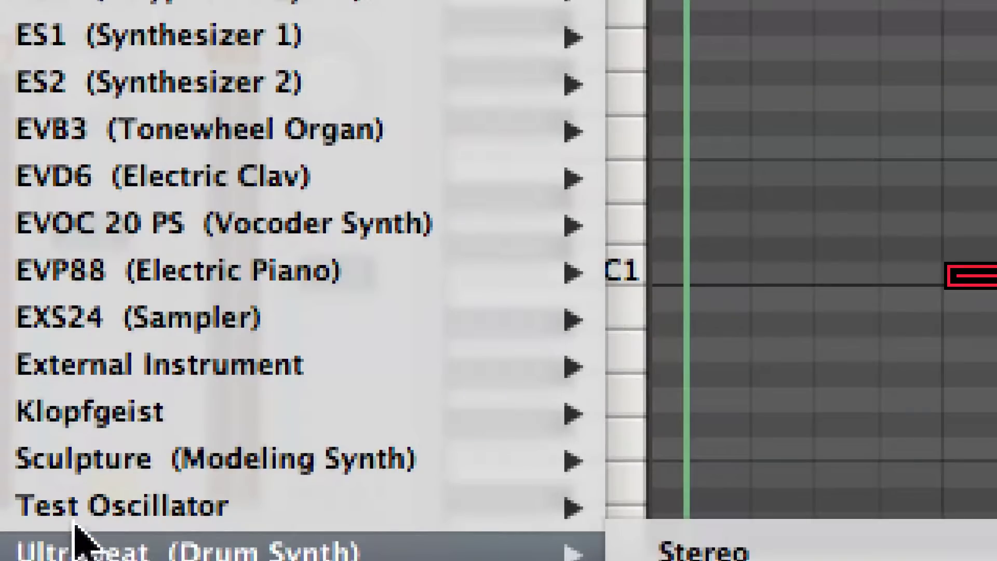
pyautogui.moveTo(99, 364)
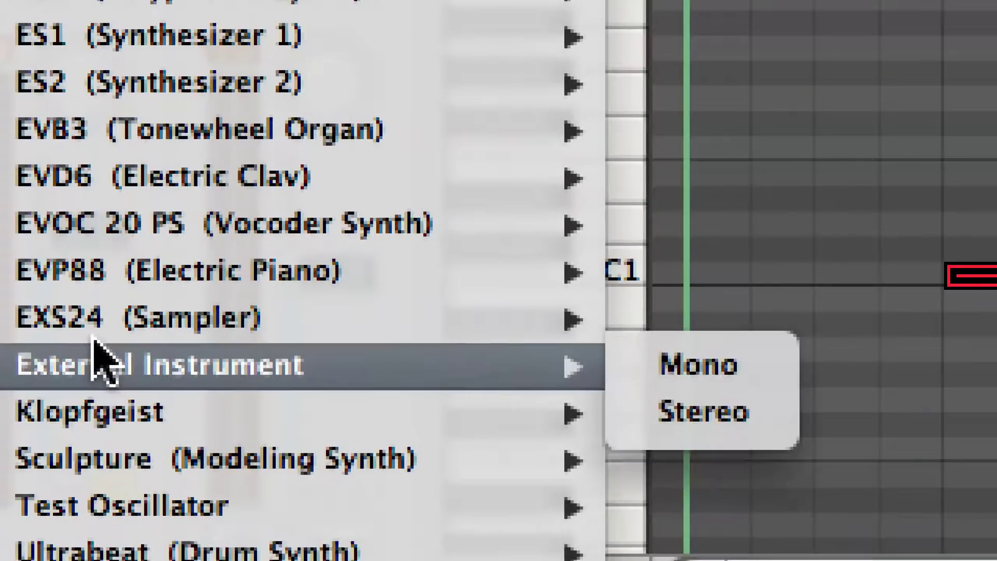
pyautogui.moveTo(150, 322)
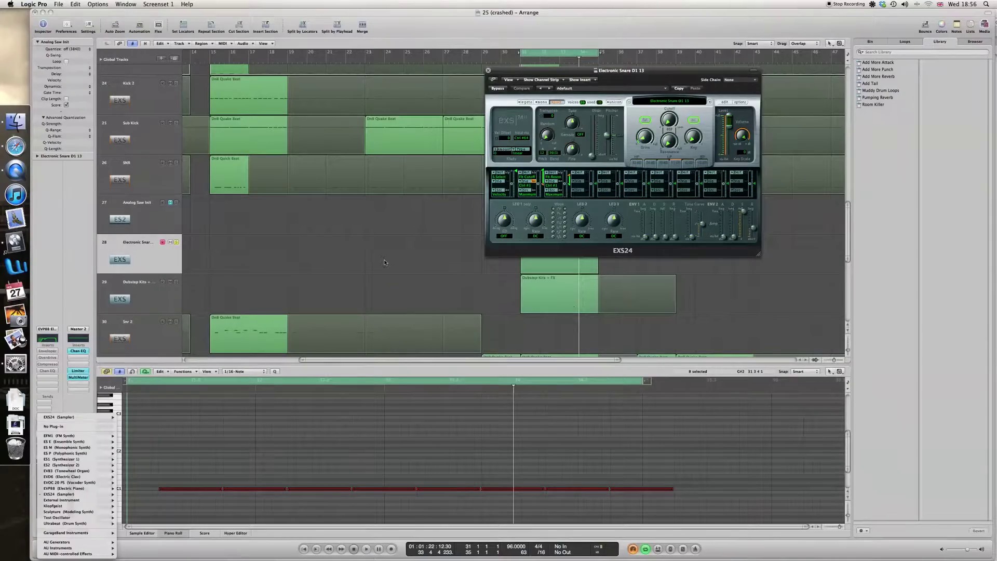
pyautogui.click(424, 217)
pyautogui.moveTo(550, 70); pyautogui.dragTo(347, 96)
# Step: Load Factory > Drums & Percussion > Single Drums > Snares > Electronic Snares > Electronic Snare D1 13 into EXS24
pyautogui.click(467, 126)
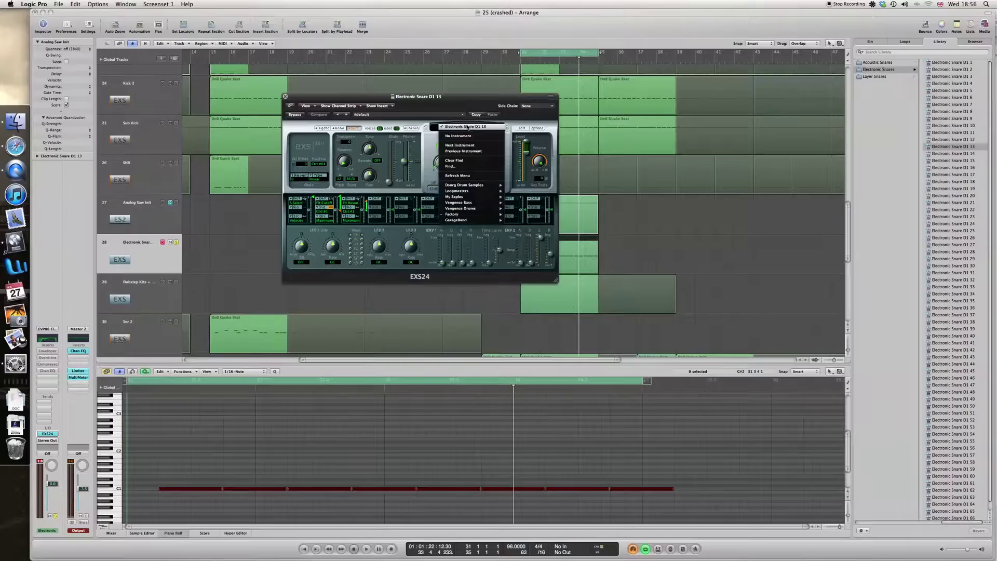
pyautogui.moveTo(476, 215)
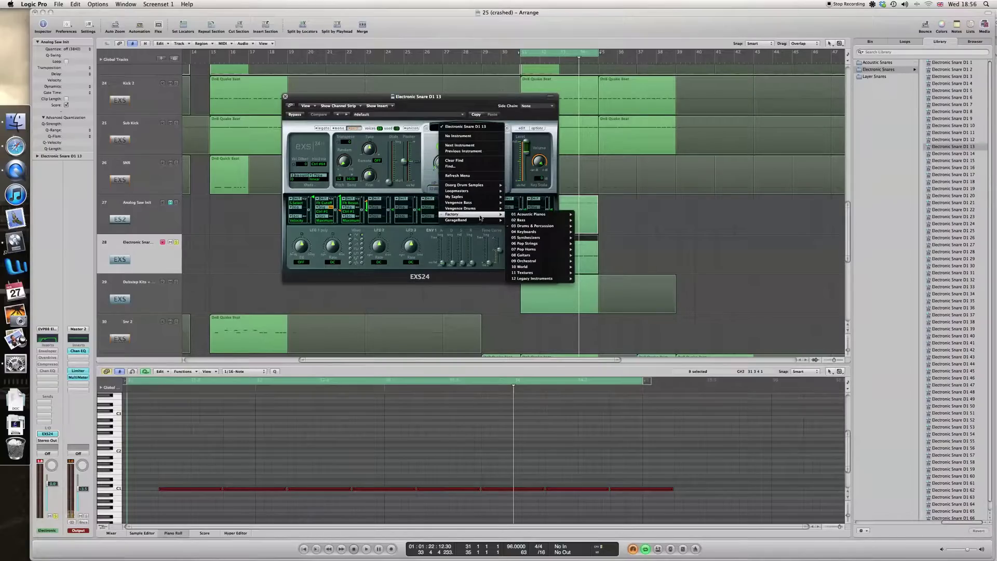
pyautogui.moveTo(518, 217)
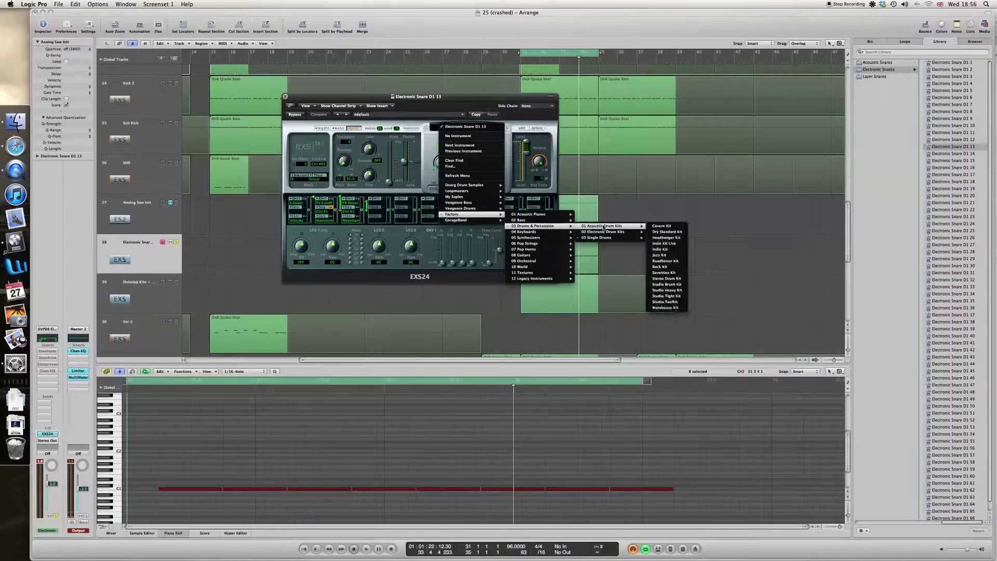
pyautogui.moveTo(610, 239)
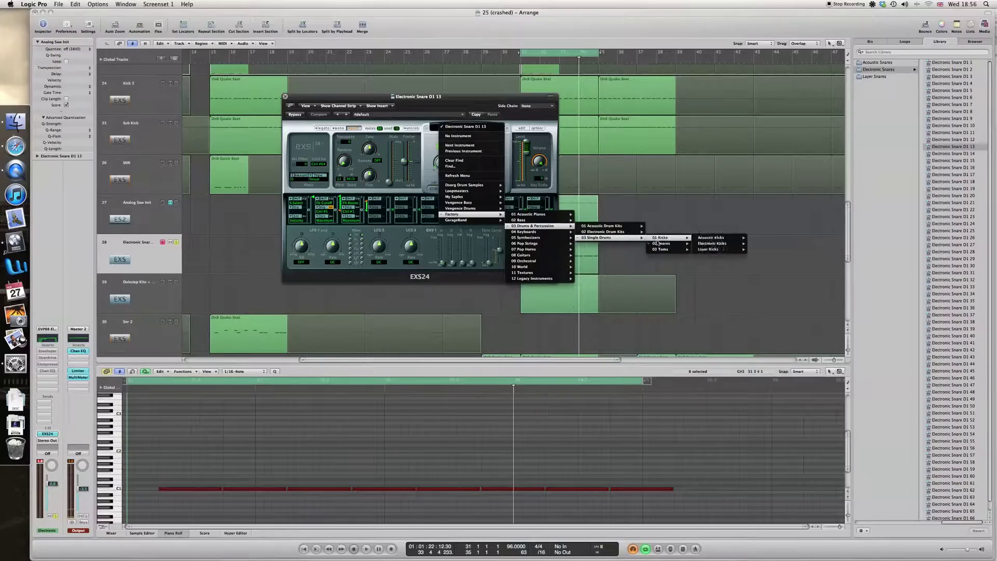
pyautogui.moveTo(663, 245)
pyautogui.moveTo(720, 244)
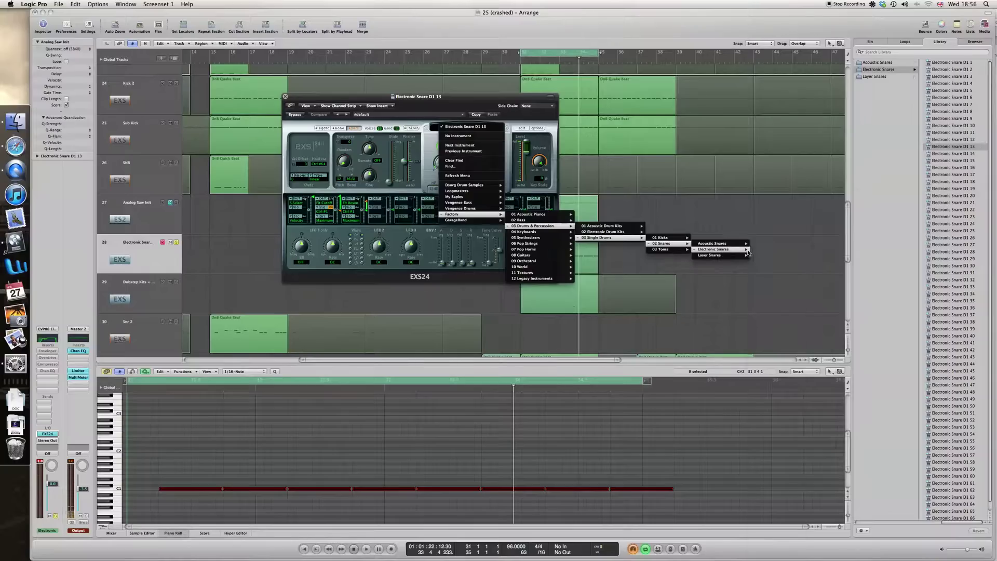
pyautogui.moveTo(748, 251)
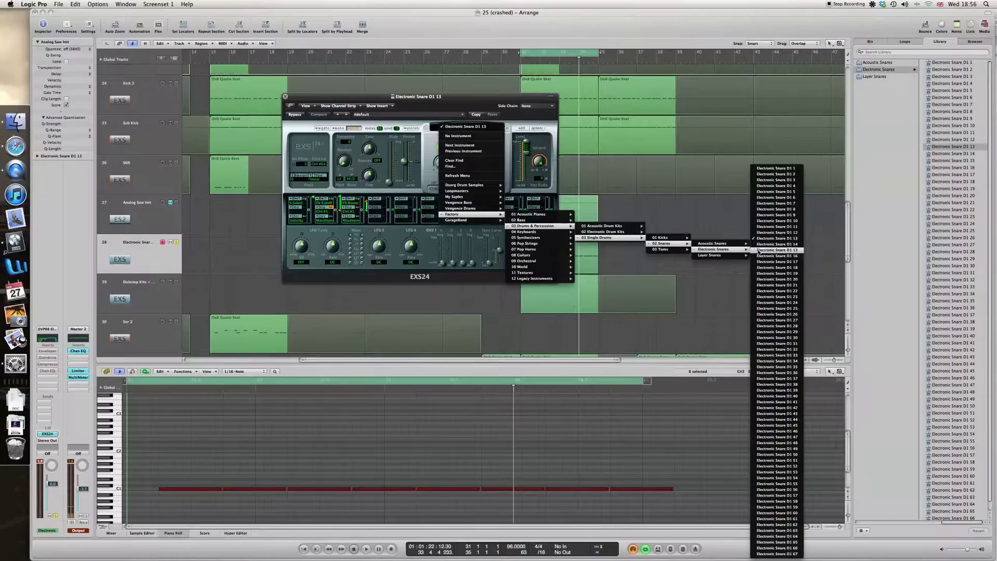
pyautogui.click(789, 239)
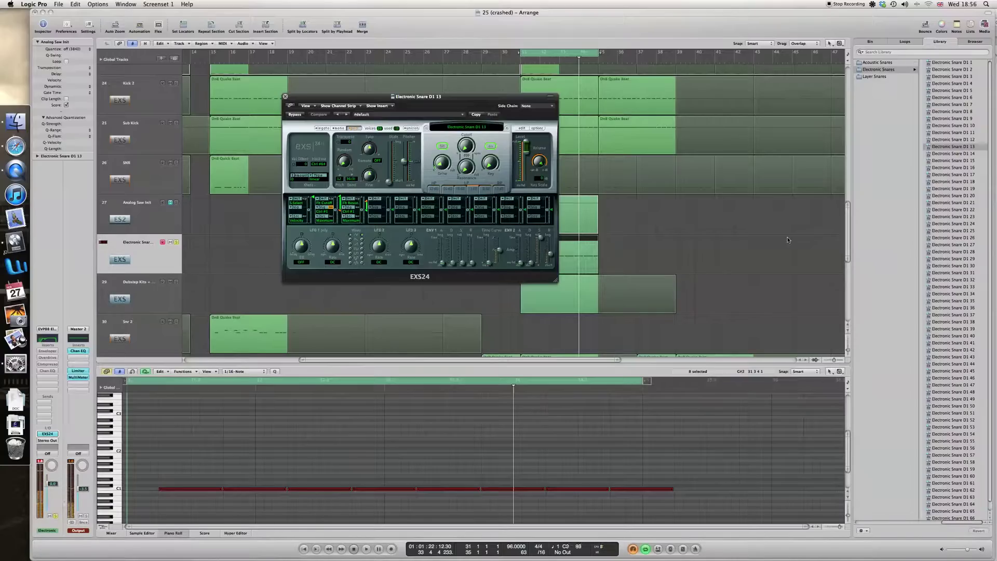
pyautogui.moveTo(434, 99); pyautogui.dragTo(814, 57)
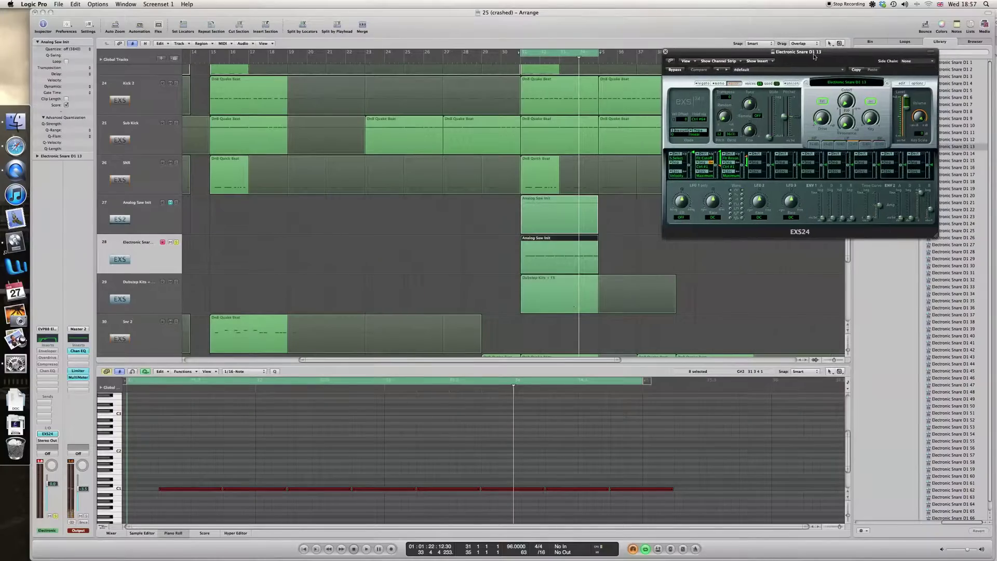
# Step: Re-enable the Enveloper, cut its release gain to -100%, and lengthen the release time
pyautogui.click(51, 351)
pyautogui.click(51, 351)
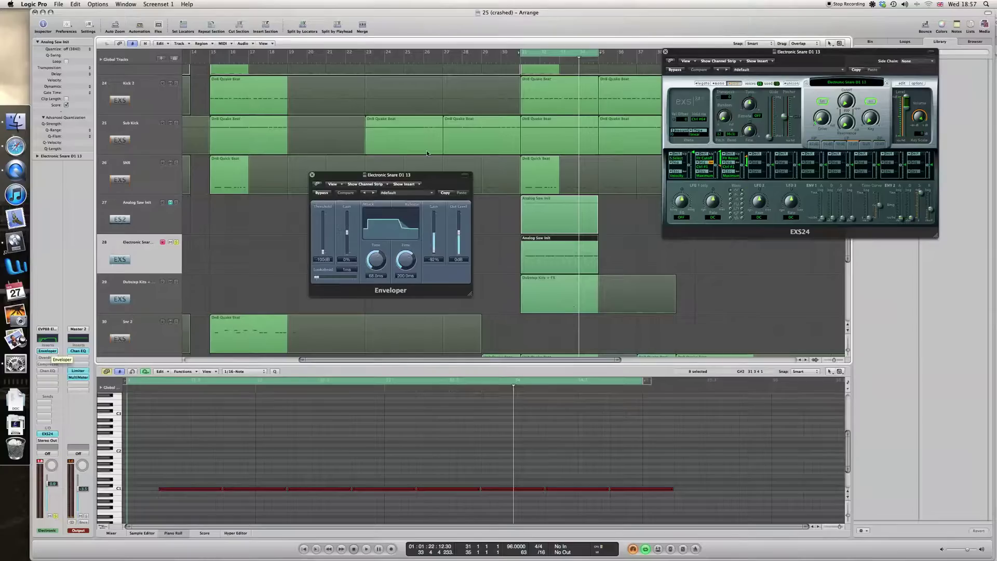
pyautogui.moveTo(408, 174); pyautogui.dragTo(446, 130)
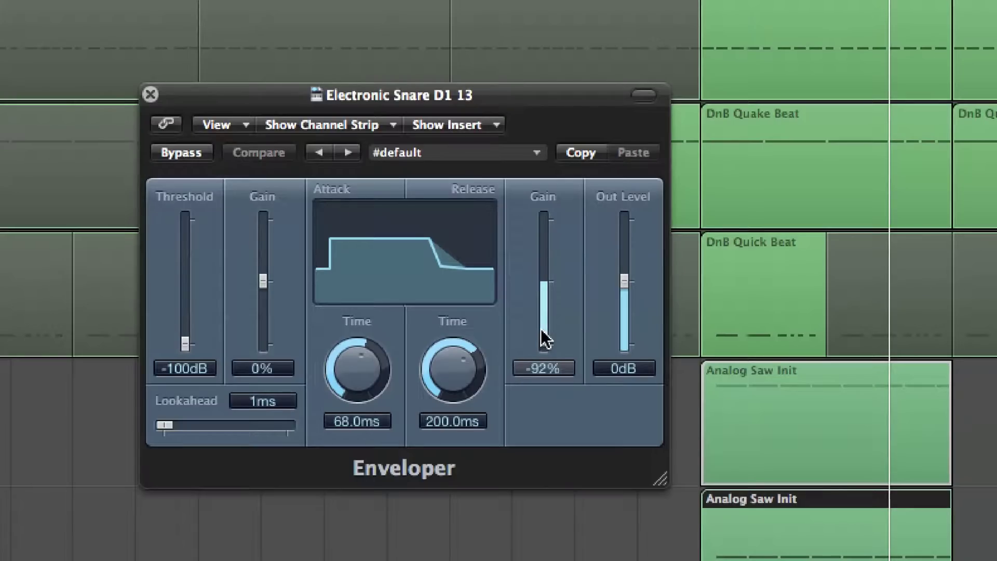
pyautogui.moveTo(541, 329); pyautogui.dragTo(545, 279)
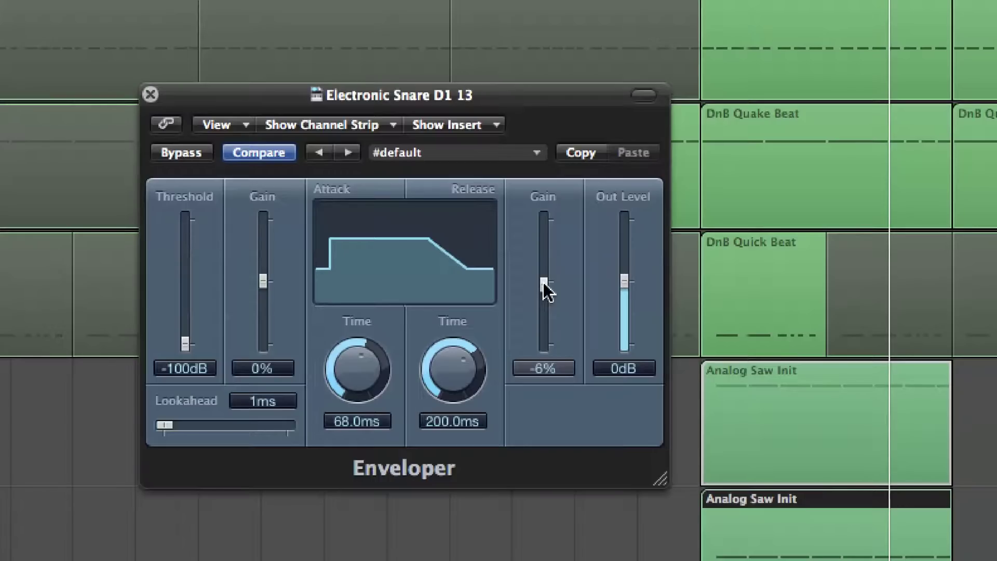
pyautogui.moveTo(544, 283); pyautogui.dragTo(545, 351)
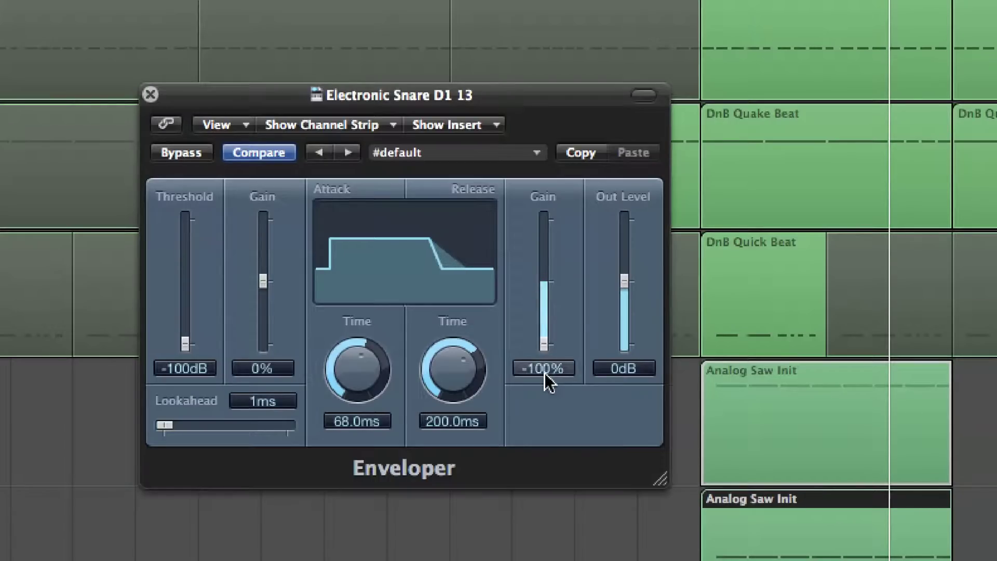
pyautogui.moveTo(474, 369); pyautogui.dragTo(472, 293)
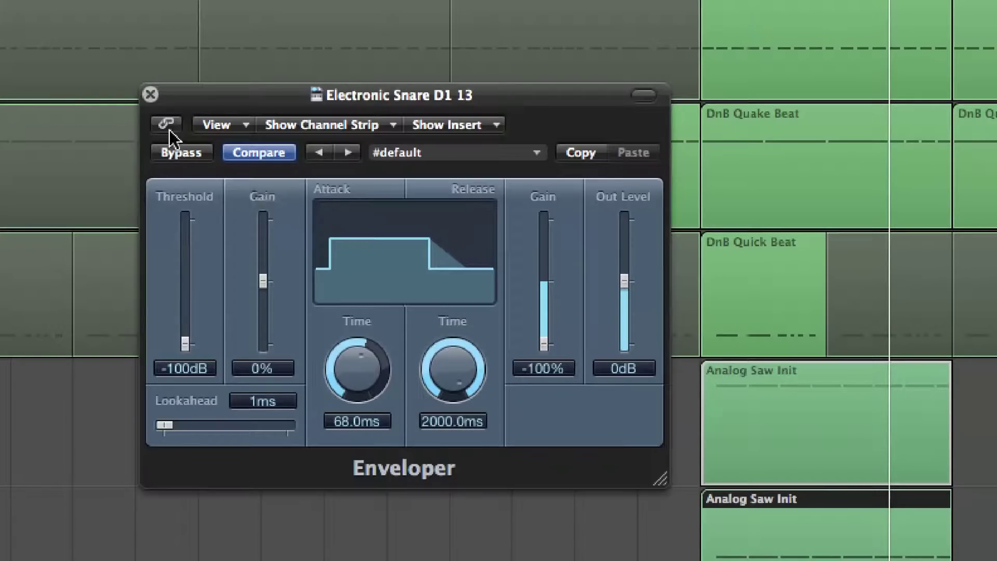
# Step: Compare the sound with the Enveloper bypassed, then boost its attack gain to 46%
pyautogui.click(181, 152)
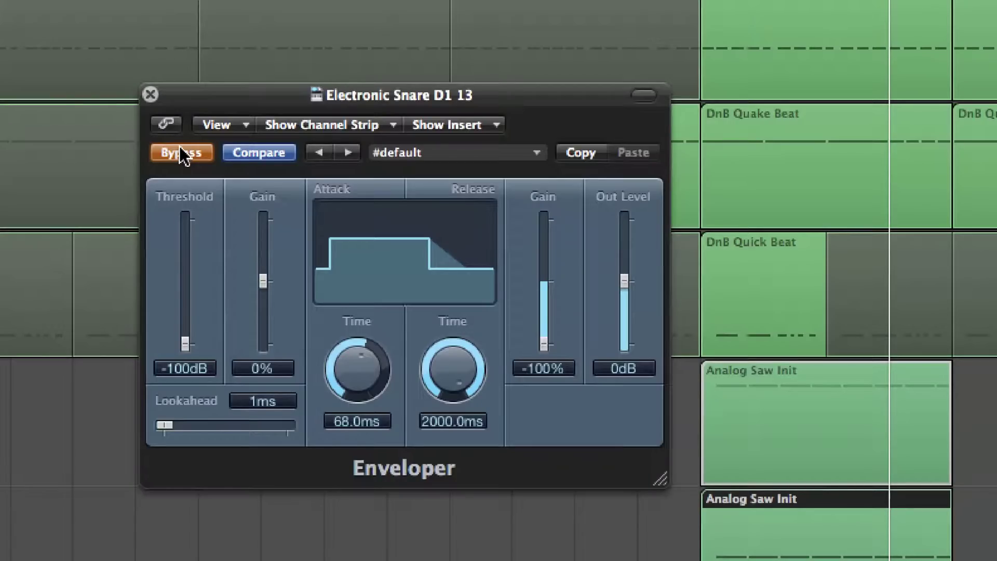
pyautogui.click(181, 152)
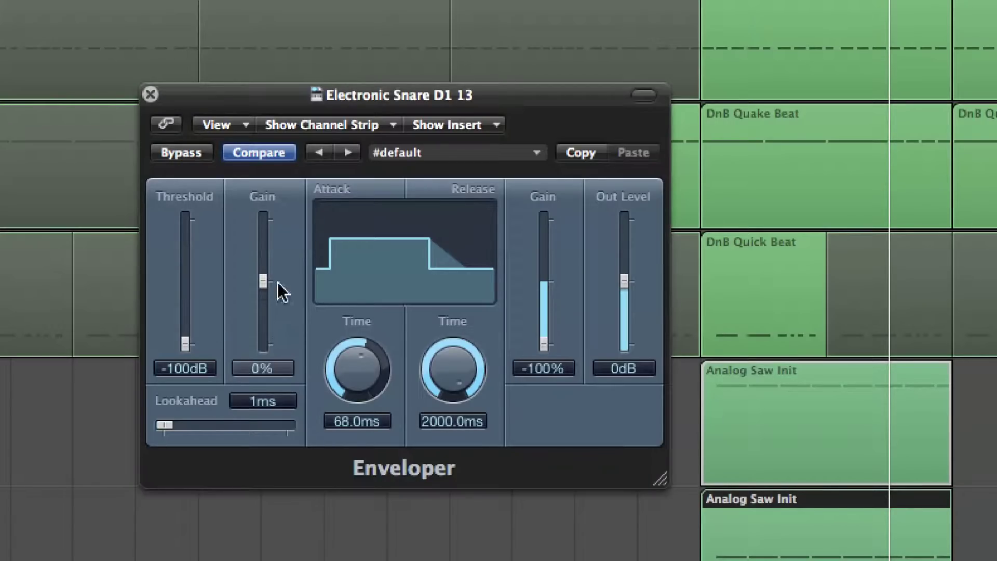
pyautogui.moveTo(263, 282)
pyautogui.mouseDown()
pyautogui.moveTo(266, 214)
pyautogui.moveTo(263, 287)
pyautogui.mouseUp()
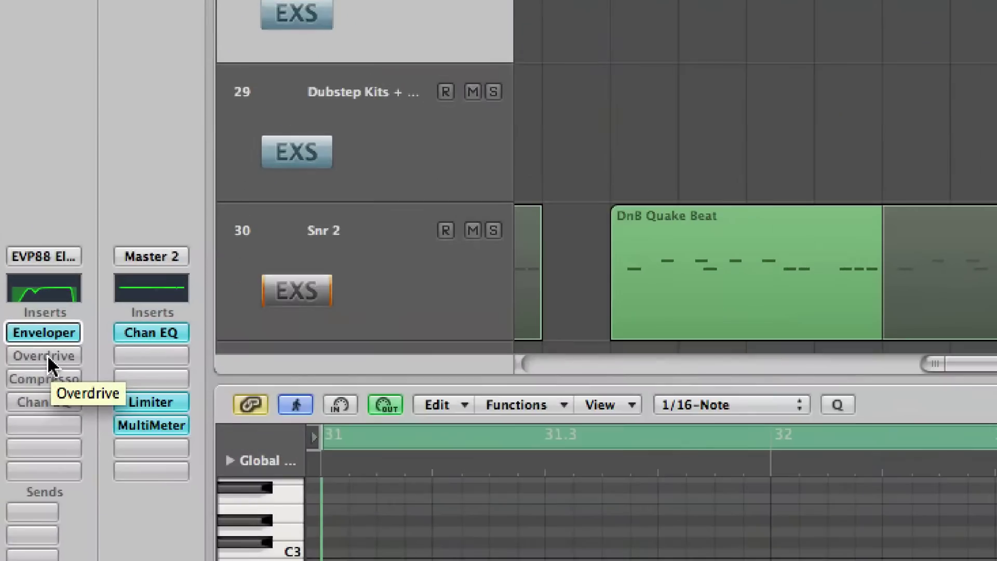
# Step: Switch on Overdrive, leaving Compressor and Channel EQ bypassed after toggling them to compare
pyautogui.click(48, 354)
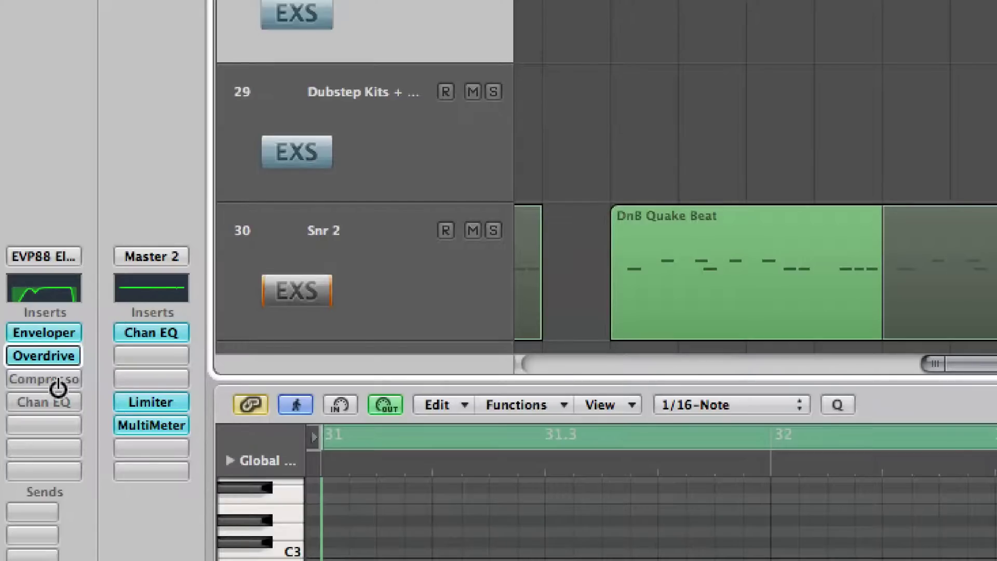
pyautogui.click(55, 387)
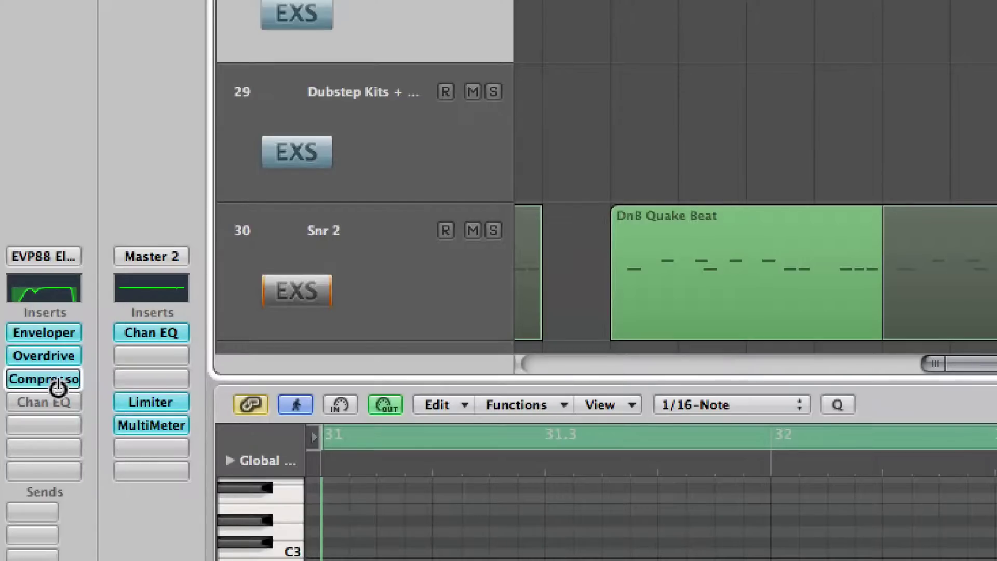
pyautogui.click(56, 403)
pyautogui.click(59, 389)
pyautogui.click(59, 401)
pyautogui.click(58, 382)
pyautogui.click(59, 401)
pyautogui.click(58, 382)
pyautogui.click(60, 401)
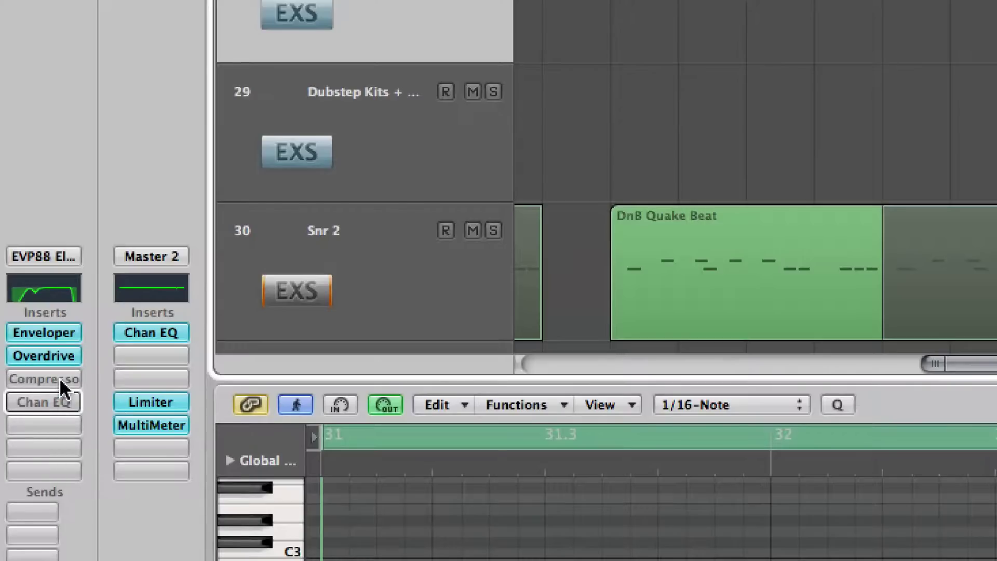
pyautogui.click(63, 381)
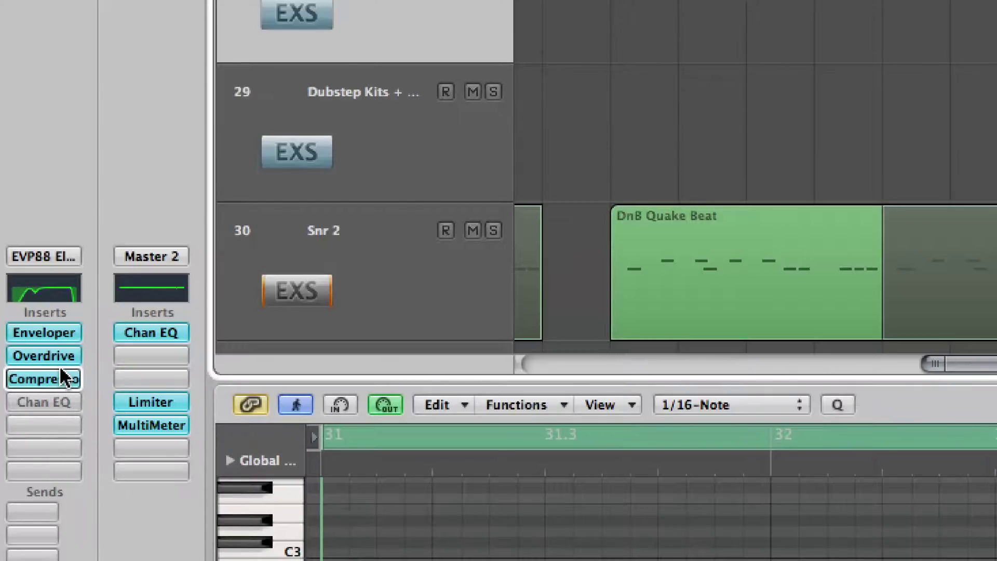
pyautogui.click(59, 378)
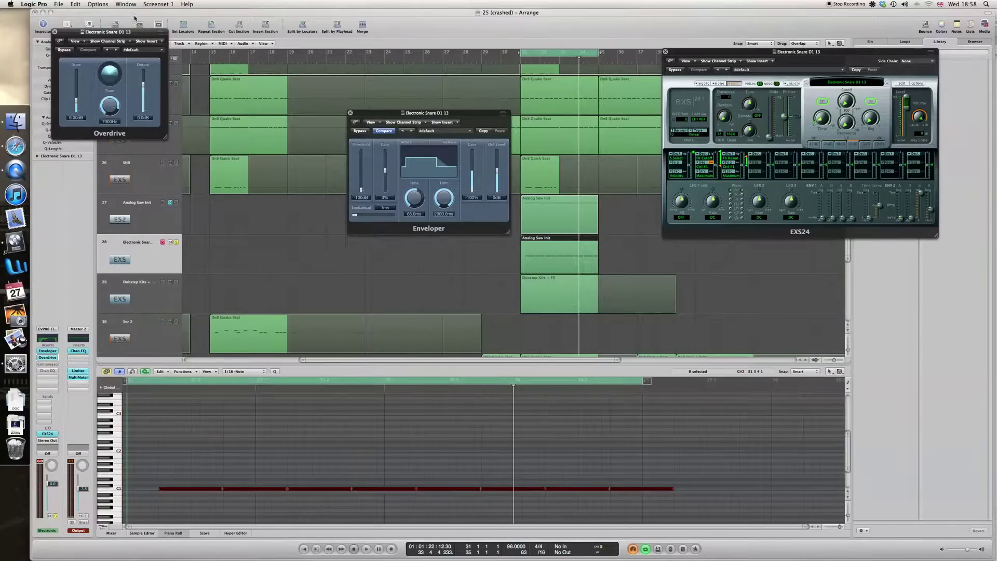
# Step: Inspect and close the Overdrive settings, then bring up the Compressor settings
pyautogui.moveTo(122, 63); pyautogui.dragTo(342, 245)
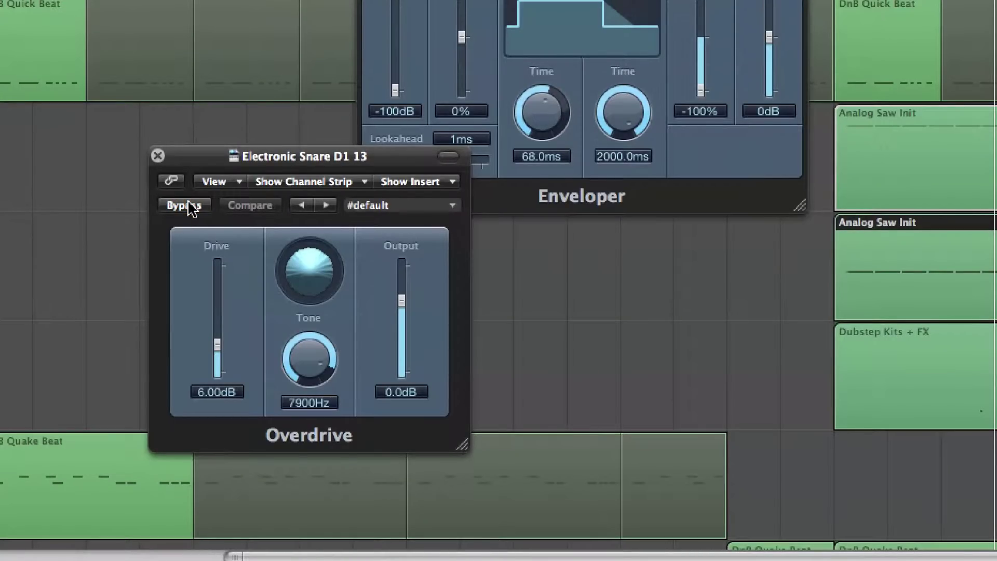
pyautogui.click(158, 156)
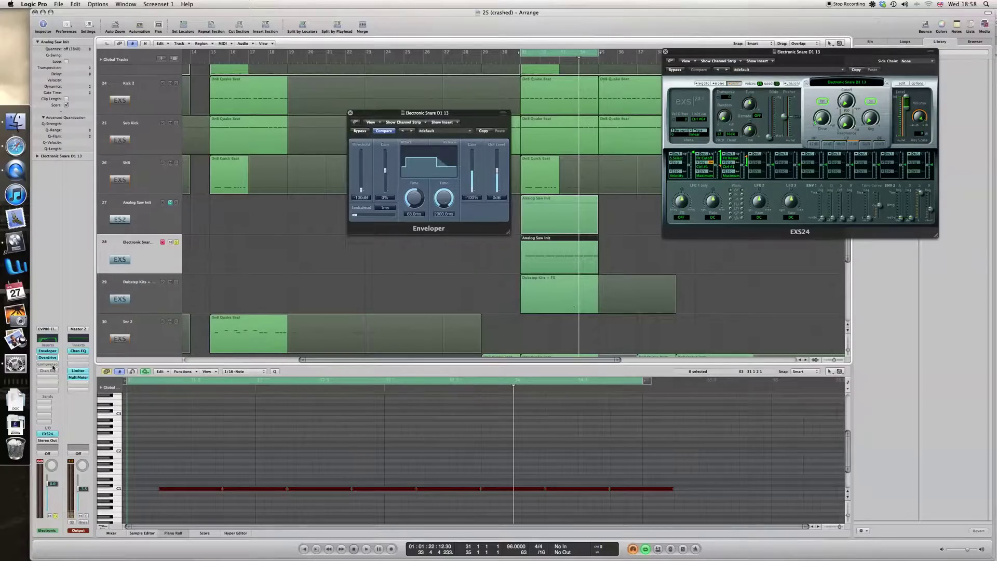
pyautogui.click(52, 365)
# Step: Un-bypass the Compressor with threshold -21.5 dB and release 51 ms, then open Channel EQ
pyautogui.moveTo(176, 36); pyautogui.dragTo(361, 206)
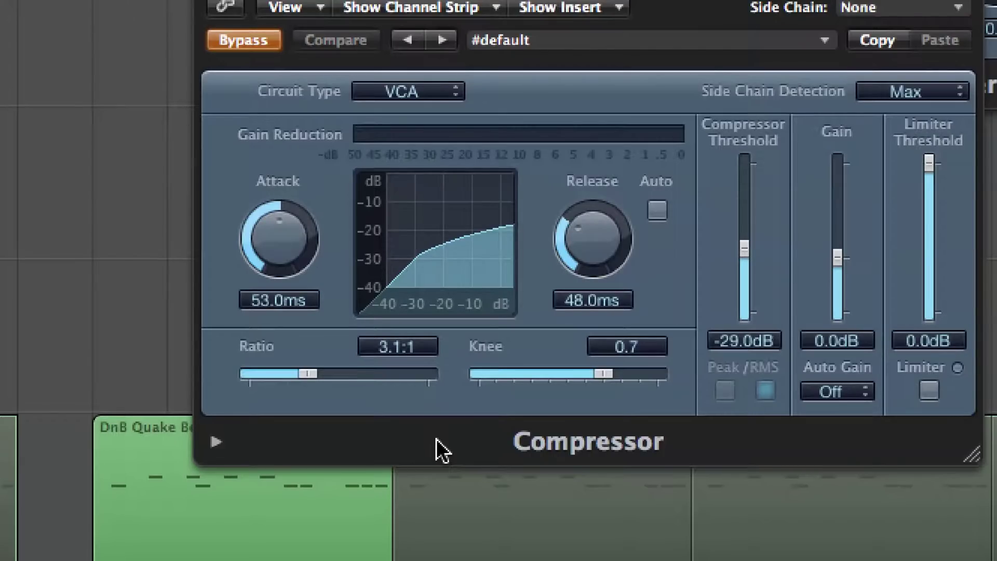
pyautogui.click(245, 42)
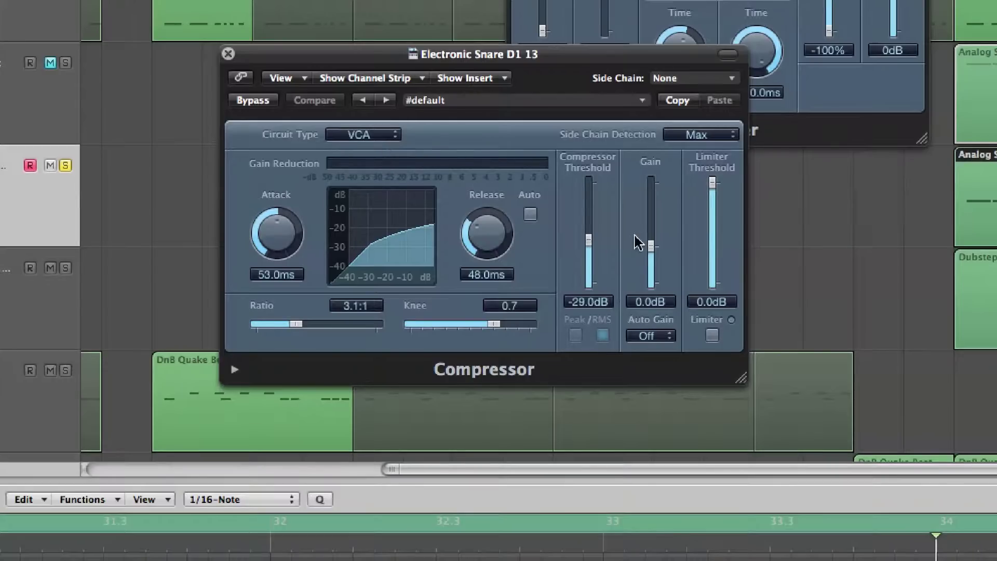
pyautogui.moveTo(650, 244)
pyautogui.mouseDown()
pyautogui.moveTo(650, 235)
pyautogui.moveTo(651, 251)
pyautogui.mouseUp()
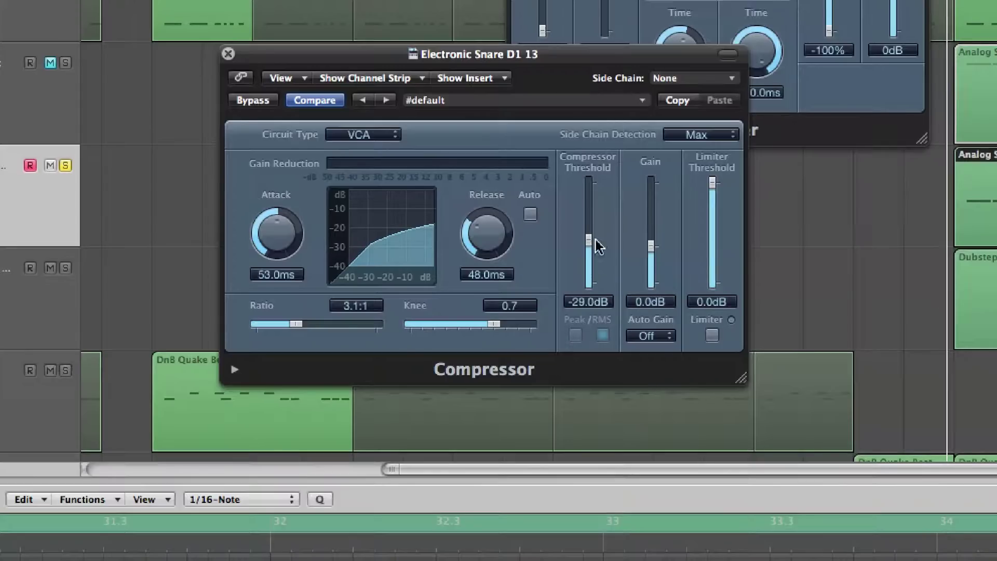
pyautogui.moveTo(499, 234); pyautogui.dragTo(497, 248)
pyautogui.moveTo(592, 242); pyautogui.dragTo(596, 235)
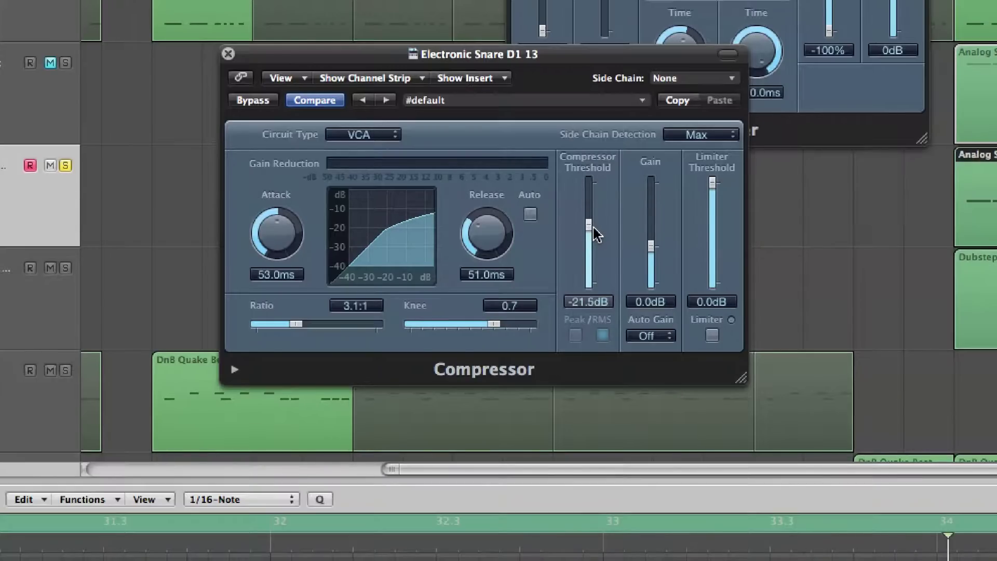
pyautogui.click(229, 54)
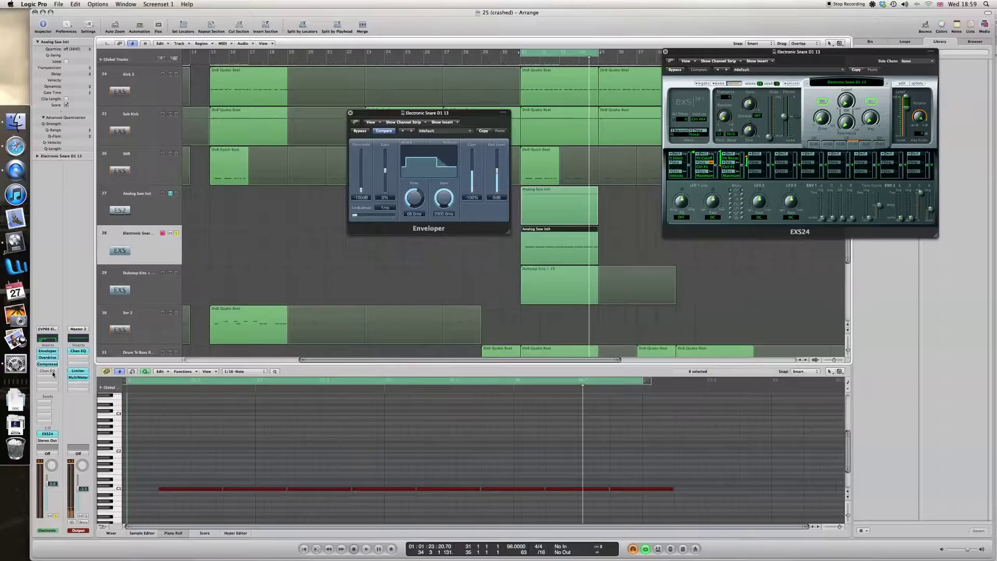
pyautogui.click(51, 372)
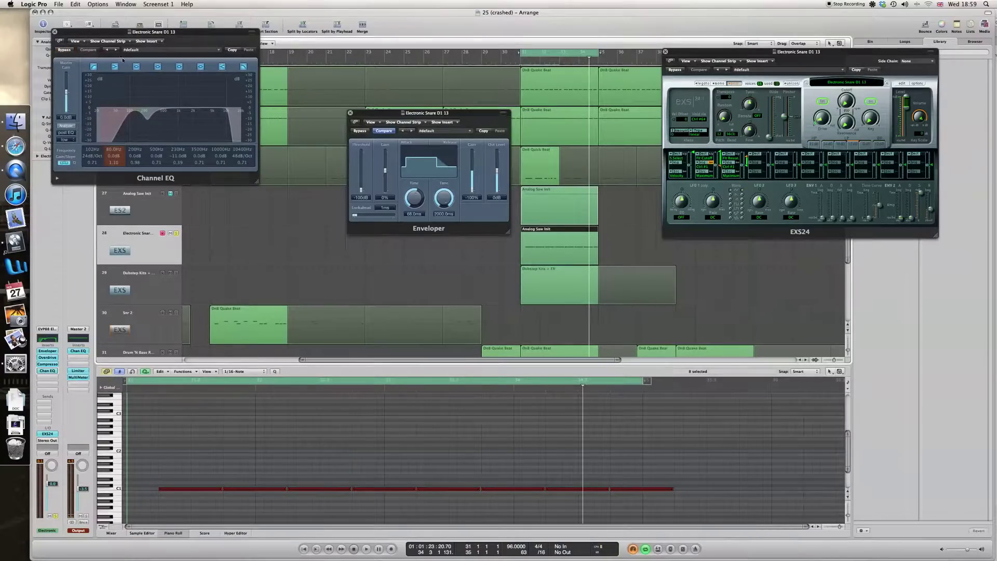
# Step: Raise the Channel EQ low cut to 110 Hz, stop playback, and close the Enveloper window
pyautogui.moveTo(147, 32); pyautogui.dragTo(416, 286)
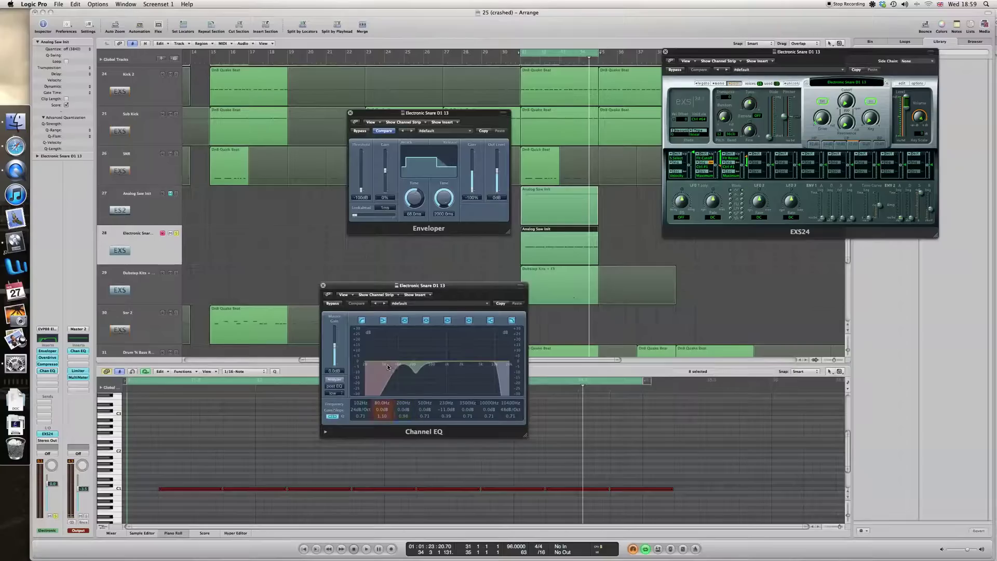
pyautogui.moveTo(396, 384); pyautogui.dragTo(426, 388)
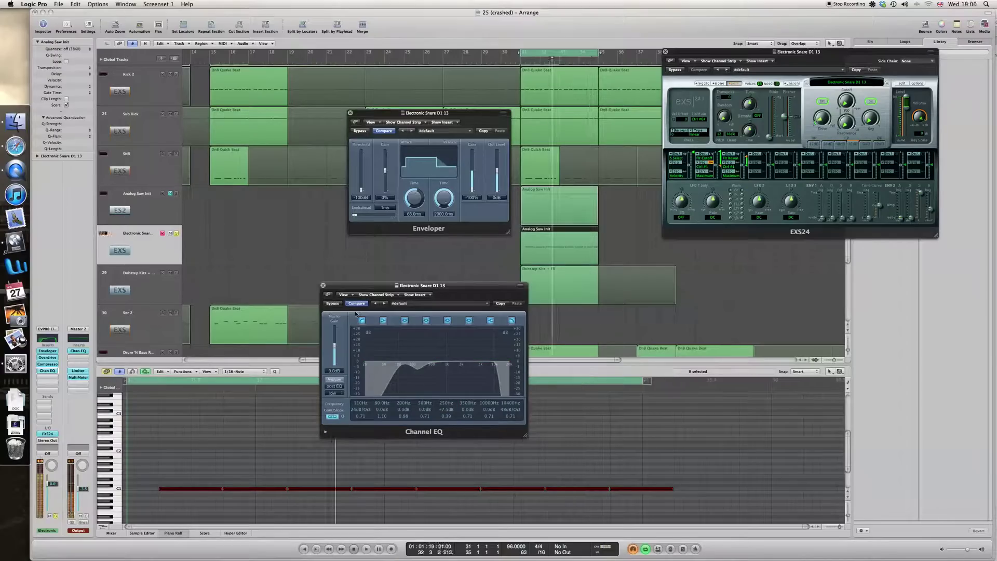
pyautogui.click(552, 81)
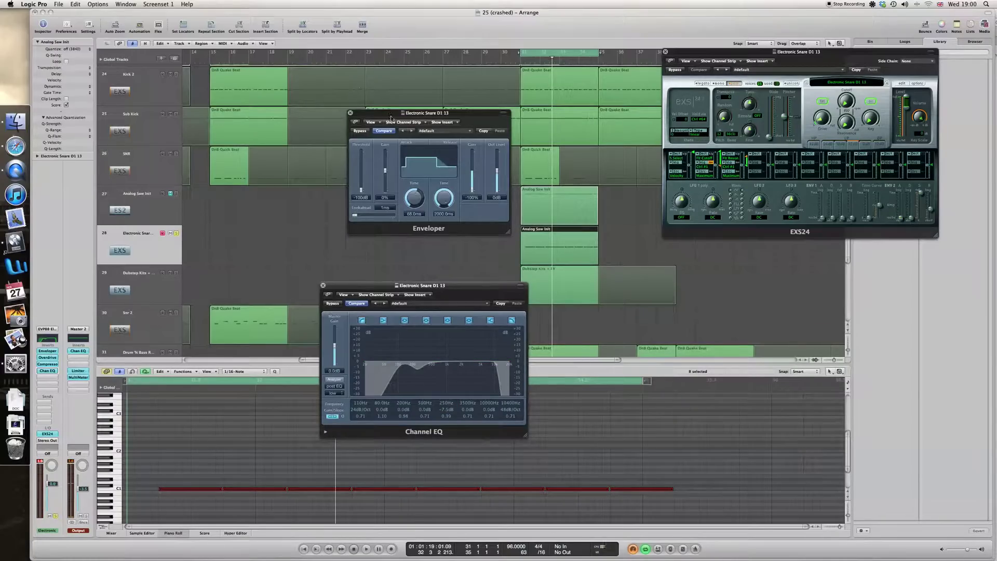
pyautogui.moveTo(393, 116); pyautogui.dragTo(335, 64)
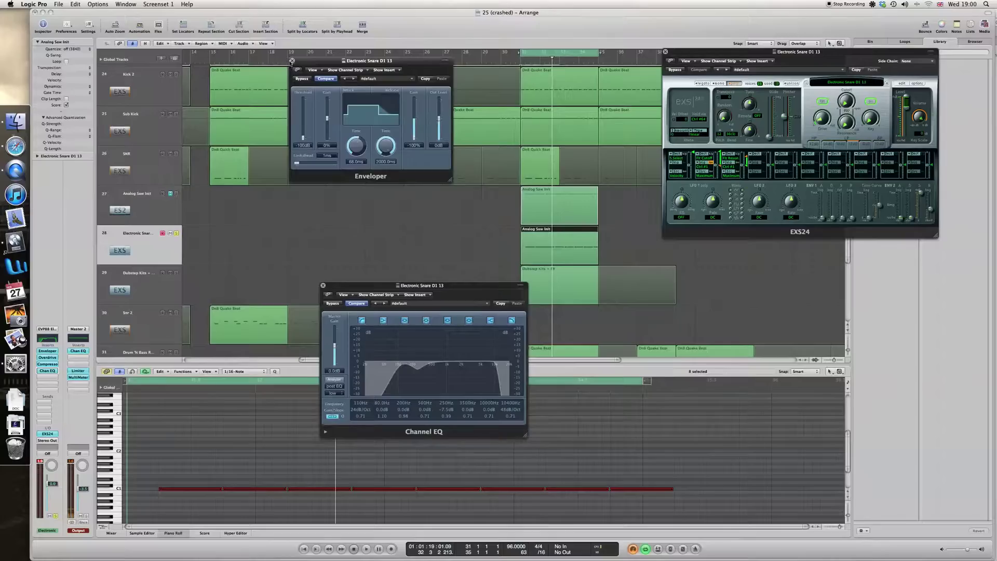
pyautogui.click(292, 61)
# Step: Close EXS24, add a new track below the snare, and copy the Analog Saw Init region onto it
pyautogui.click(666, 52)
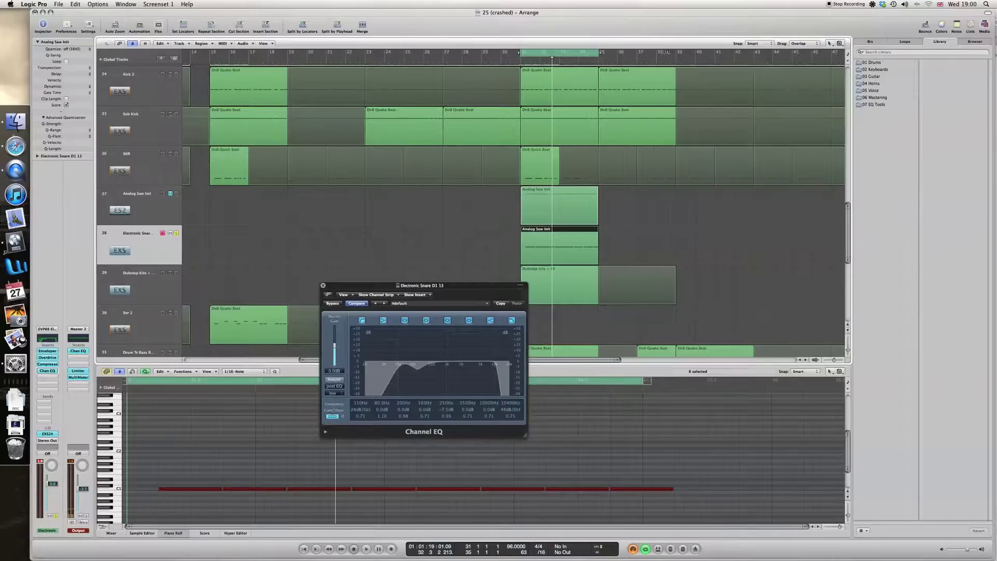
pyautogui.click(836, 362)
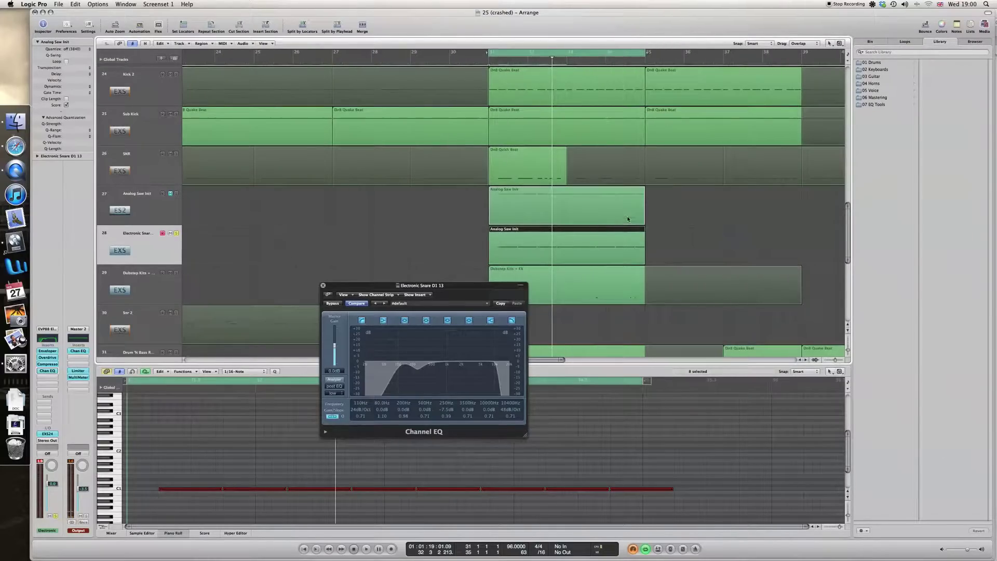
pyautogui.scroll(-3, 628, 218)
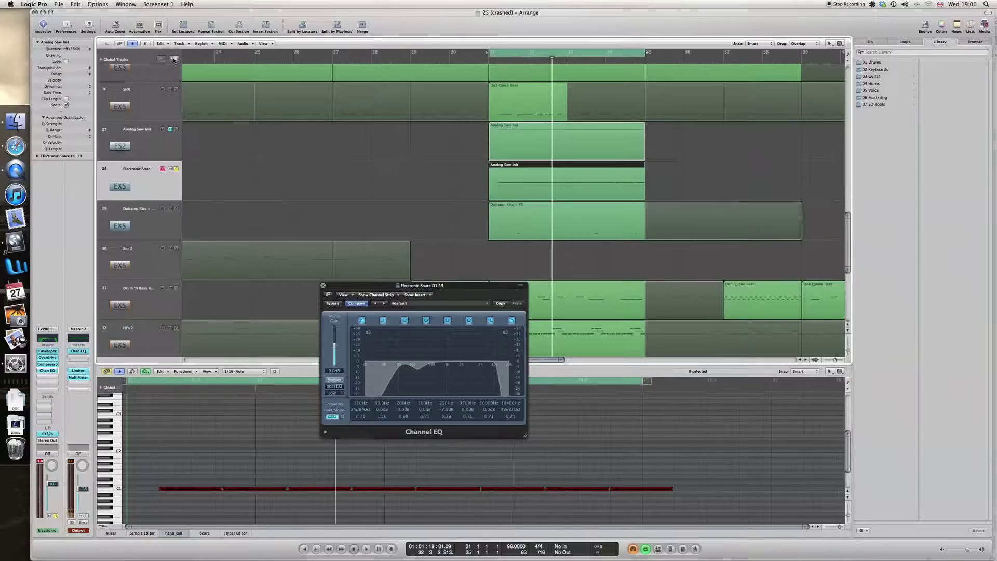
pyautogui.hotkey('ctrl', 'Return')
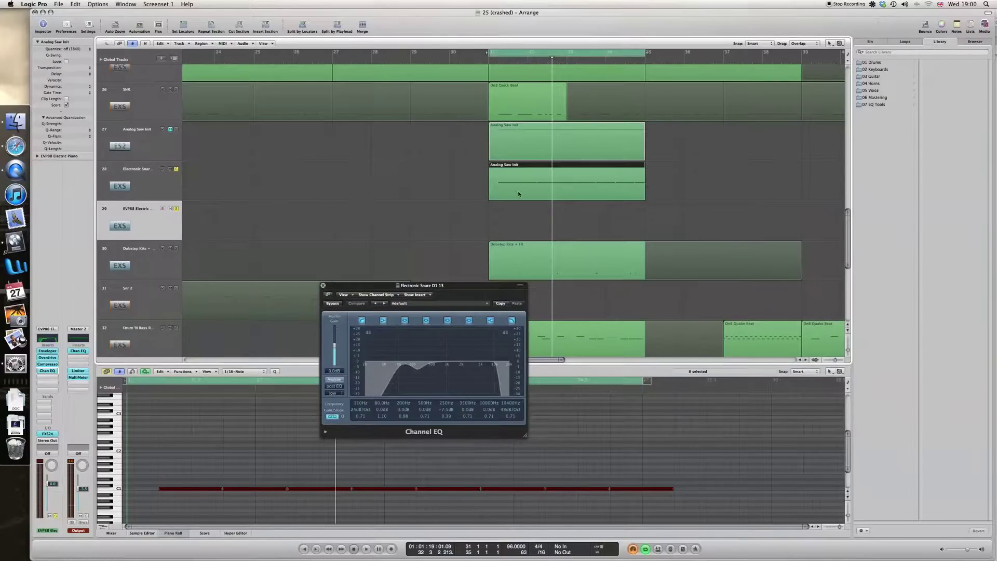
pyautogui.moveTo(519, 194); pyautogui.dragTo(519, 234)
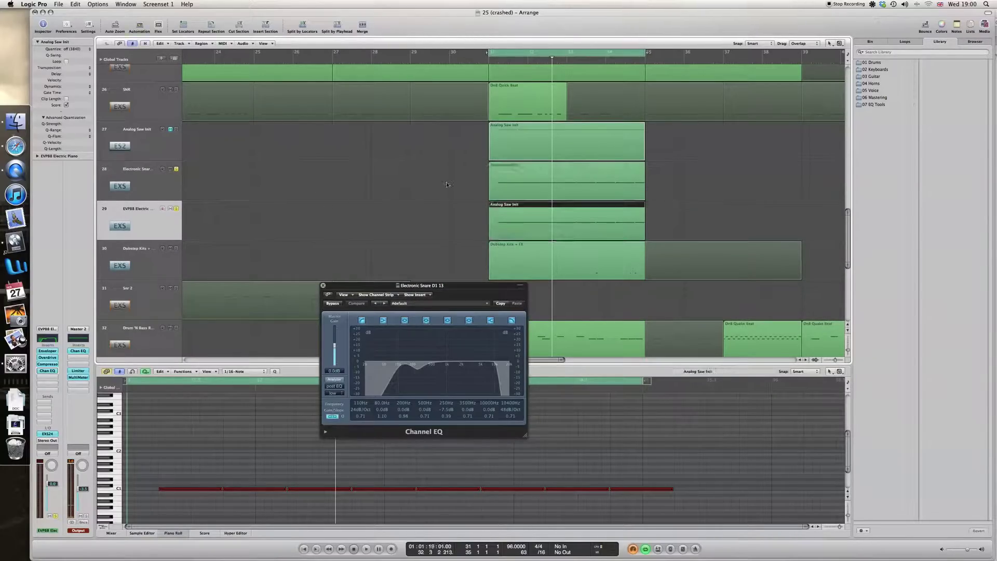
pyautogui.moveTo(447, 184); pyautogui.dragTo(661, 237)
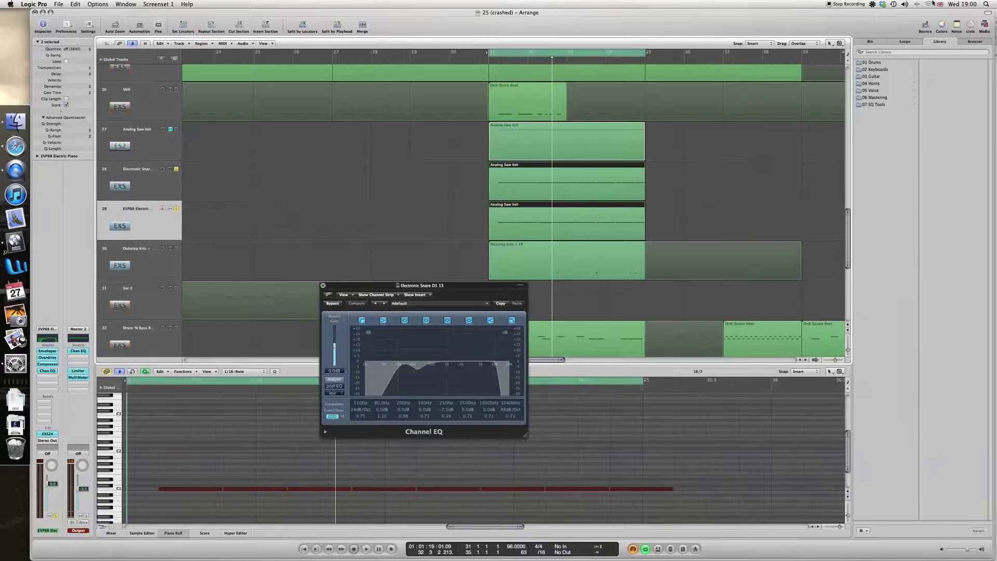
pyautogui.click(467, 180)
pyautogui.click(519, 182)
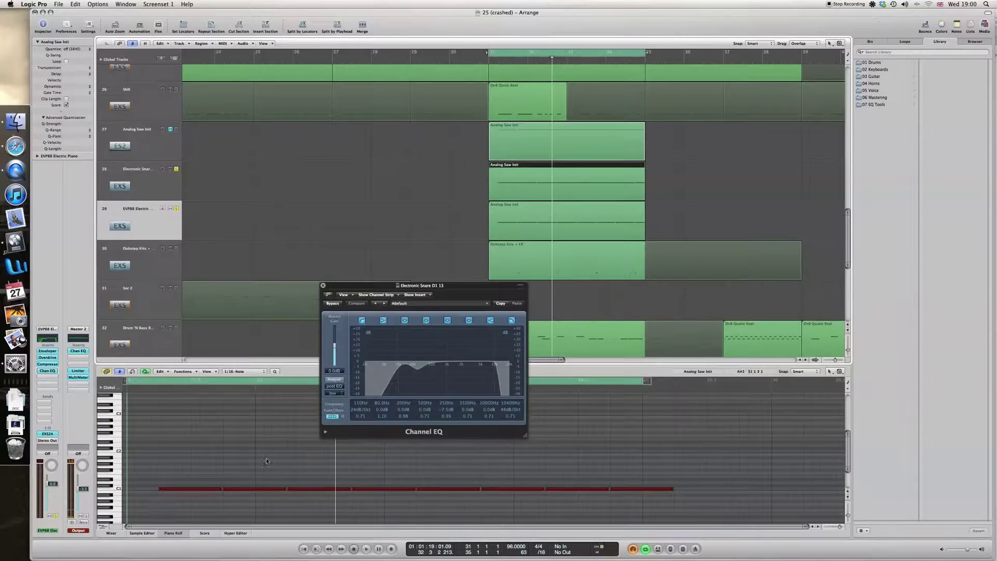
# Step: Delete four surplus C1 notes from the track 28 region
pyautogui.moveTo(266, 460); pyautogui.dragTo(269, 497)
pyautogui.press('Delete')
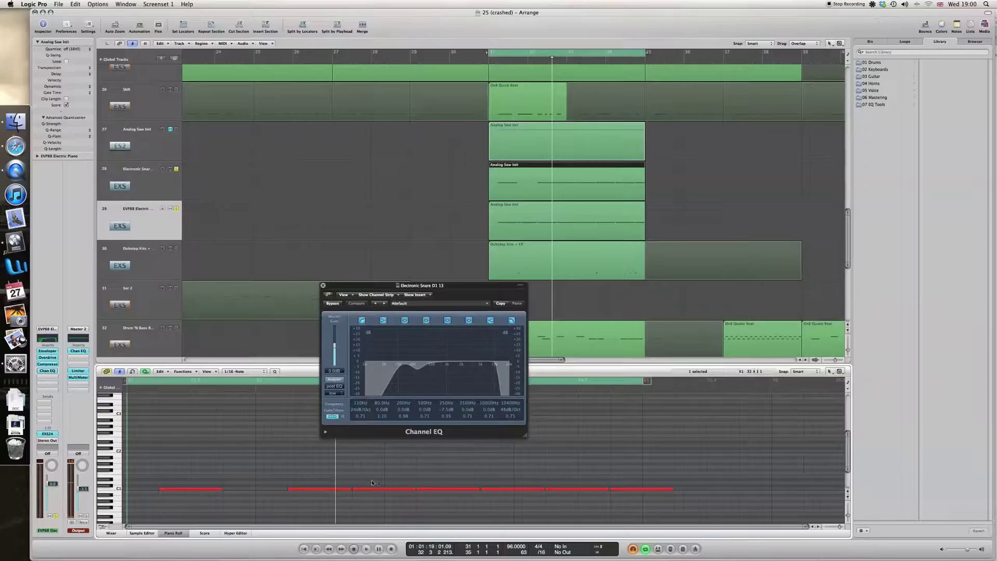
pyautogui.moveTo(372, 483); pyautogui.dragTo(373, 494)
pyautogui.press('Delete')
pyautogui.moveTo(511, 477); pyautogui.dragTo(513, 501)
pyautogui.press('Delete')
pyautogui.moveTo(636, 488); pyautogui.dragTo(637, 496)
pyautogui.press('Delete')
# Step: Delete four surplus C1 notes from the copied track 29 region, then select track 29
pyautogui.click(572, 234)
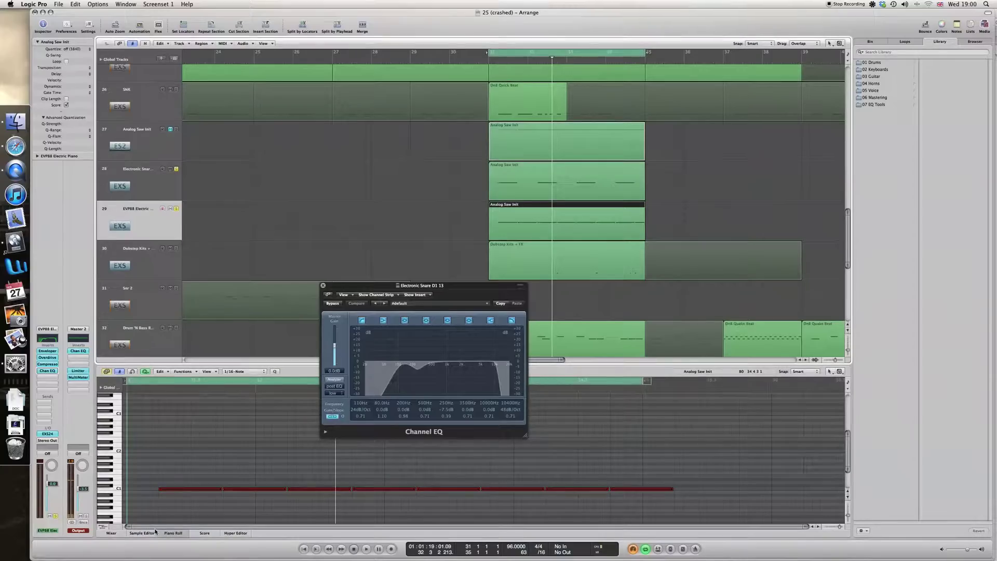
pyautogui.moveTo(187, 480); pyautogui.dragTo(189, 496)
pyautogui.press('Delete')
pyautogui.moveTo(317, 480); pyautogui.dragTo(319, 496)
pyautogui.press('Delete')
pyautogui.moveTo(447, 480); pyautogui.dragTo(444, 513)
pyautogui.press('Delete')
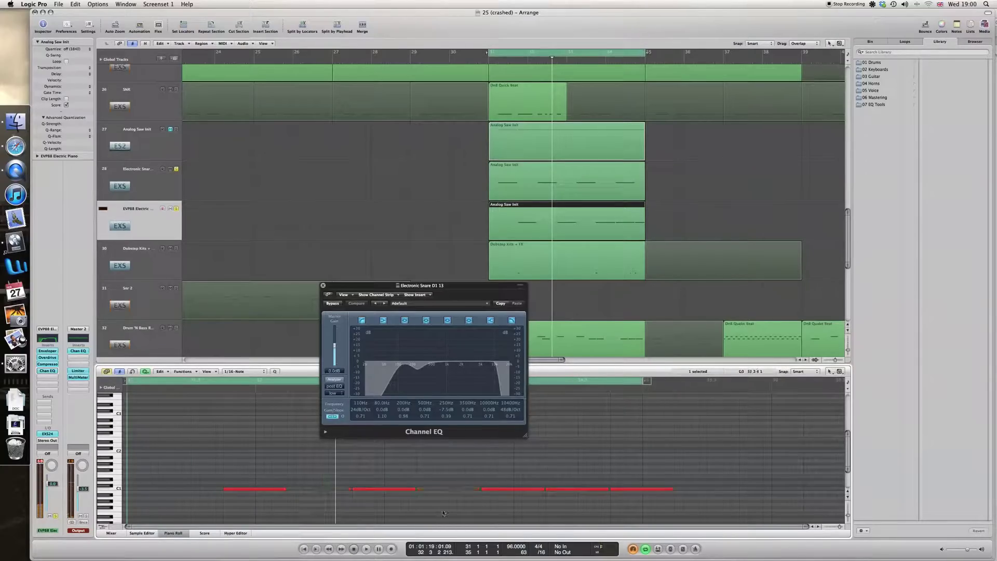
pyautogui.moveTo(577, 480); pyautogui.dragTo(578, 496)
pyautogui.press('Delete')
pyautogui.click(154, 213)
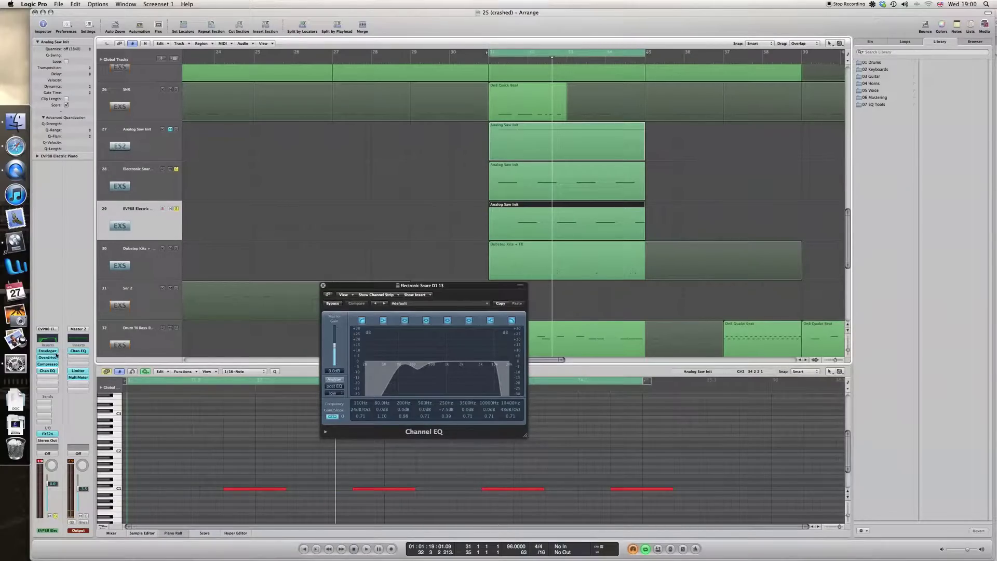
# Step: Insert a stereo Sample Delay on the channel and set its left delay to 594 samples
pyautogui.click(47, 383)
pyautogui.moveTo(47, 390)
pyautogui.moveTo(112, 406)
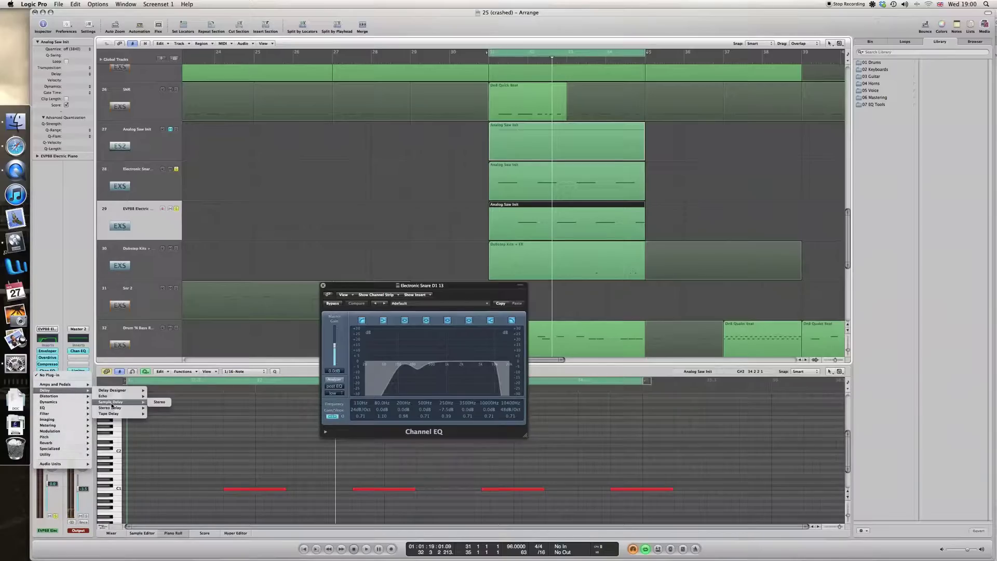
pyautogui.click(159, 402)
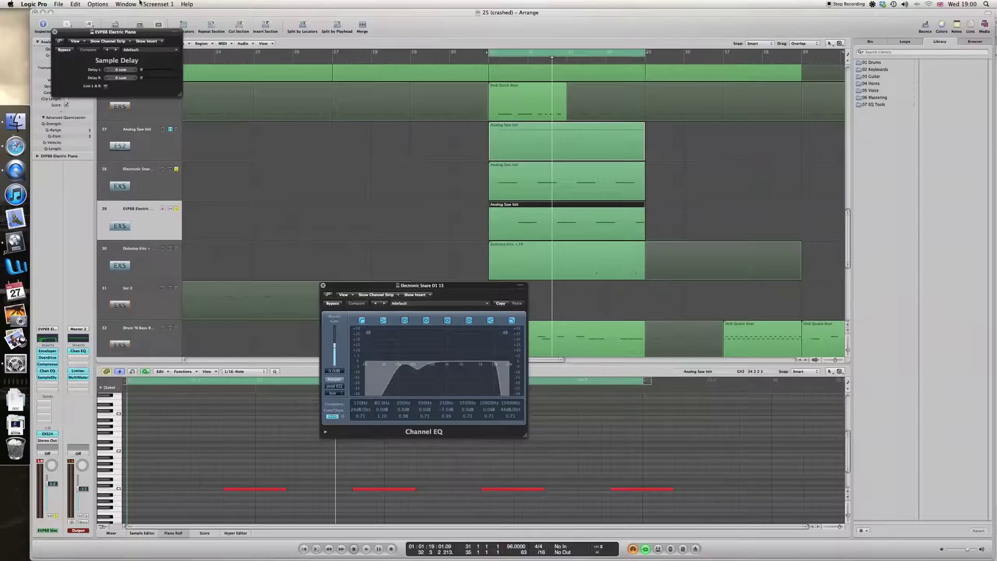
pyautogui.moveTo(142, 70); pyautogui.dragTo(146, 74)
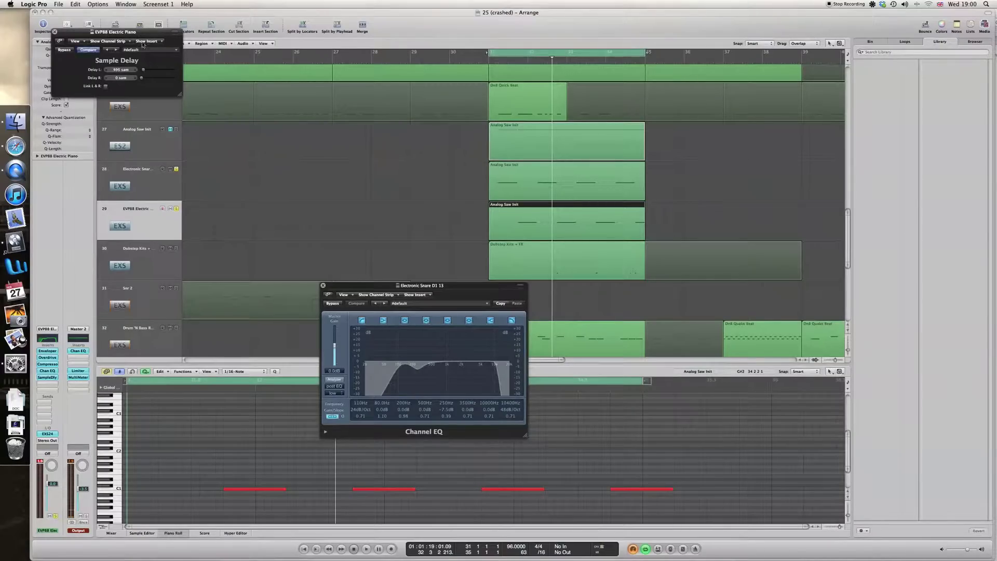
pyautogui.moveTo(143, 35); pyautogui.dragTo(365, 105)
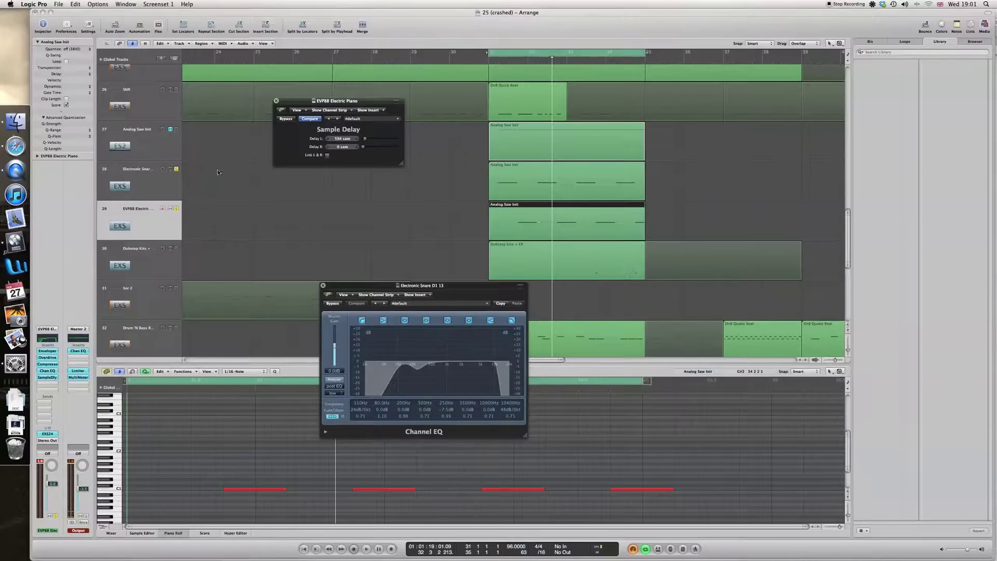
# Step: Cycle bars 30–35, audition the layered snare, and unsolo Audio 14
pyautogui.moveTo(835, 359); pyautogui.dragTo(833, 362)
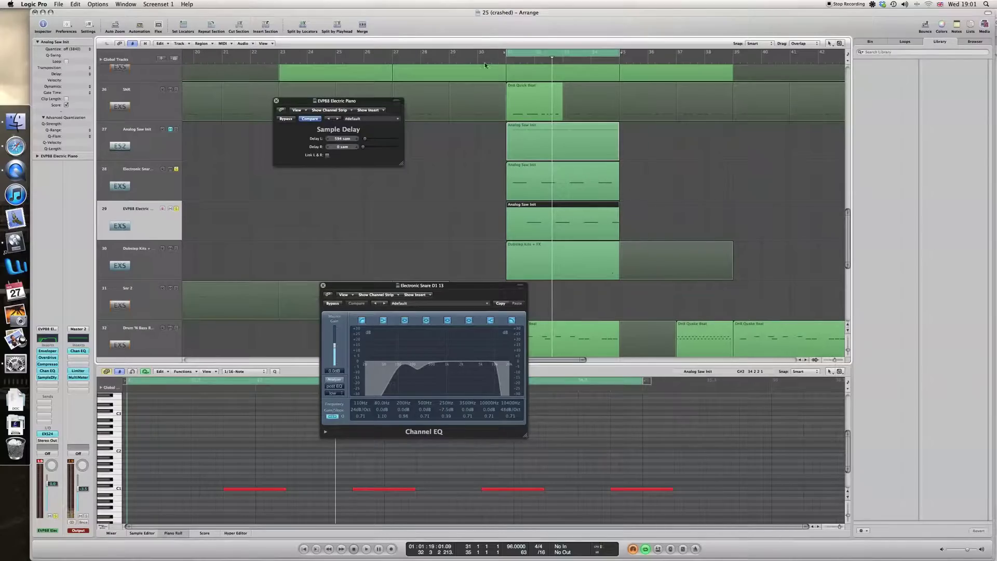
pyautogui.click(526, 55)
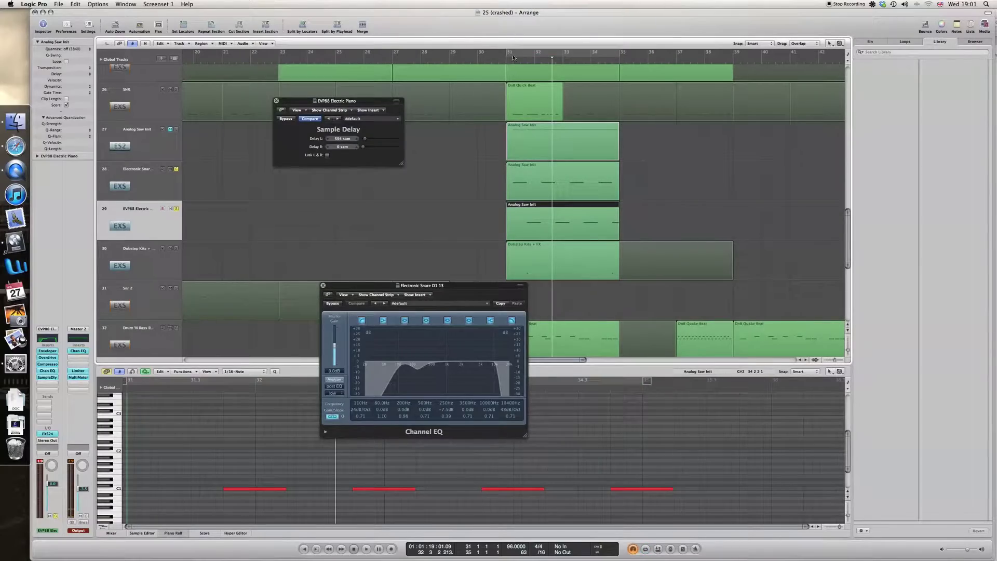
pyautogui.moveTo(489, 56); pyautogui.dragTo(635, 55)
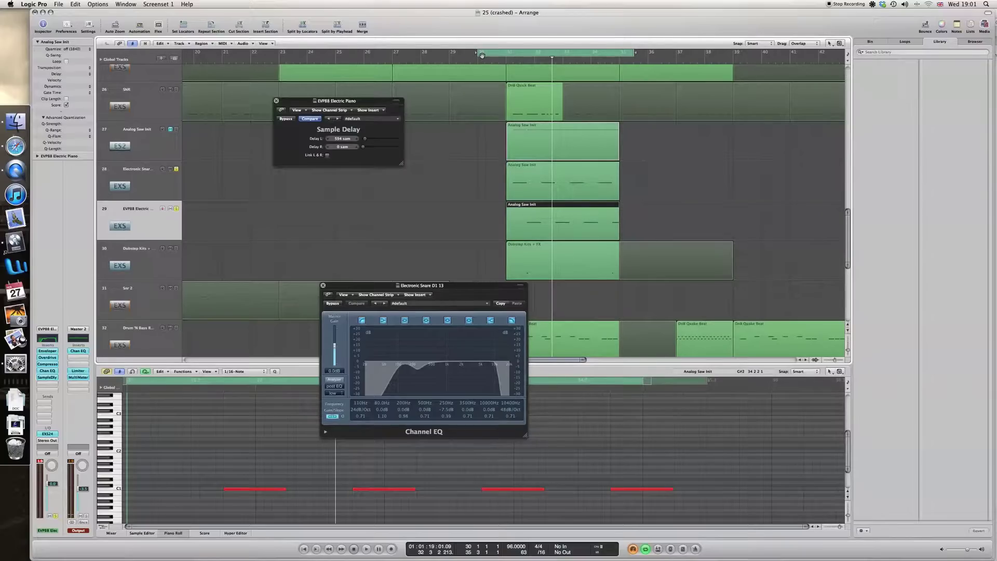
pyautogui.press('space')
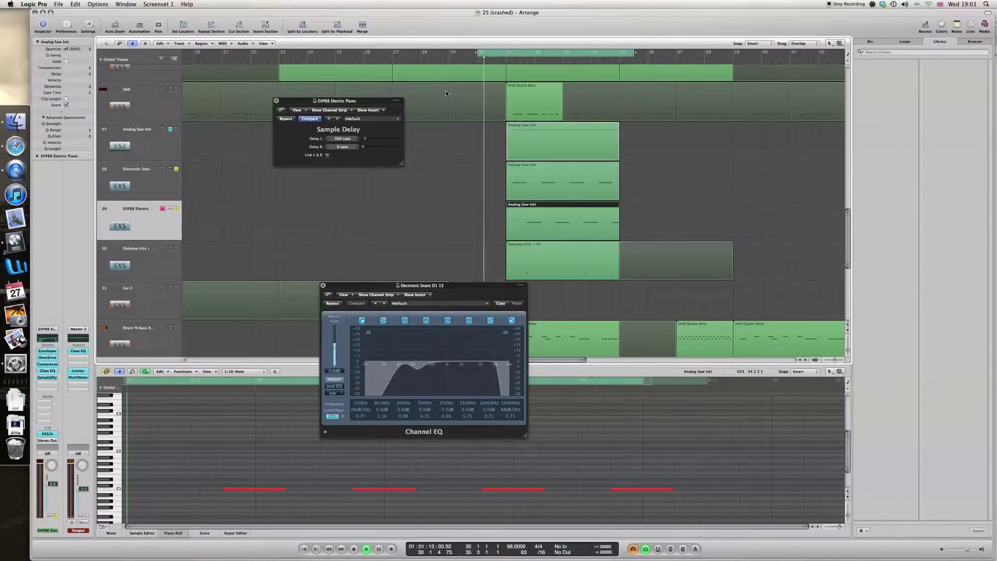
pyautogui.press('space')
pyautogui.scroll(10, 179, 158)
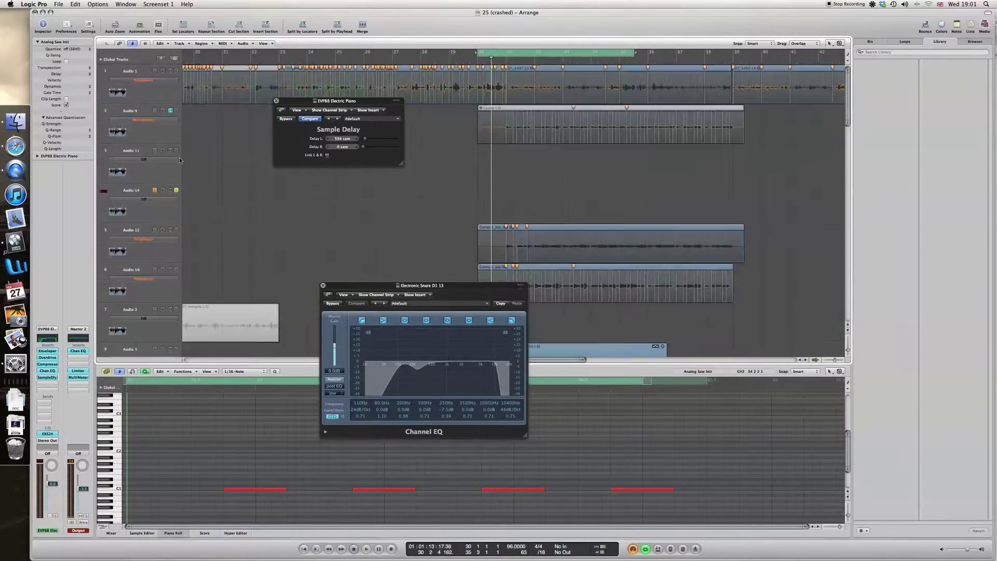
pyautogui.click(177, 191)
pyautogui.press('space')
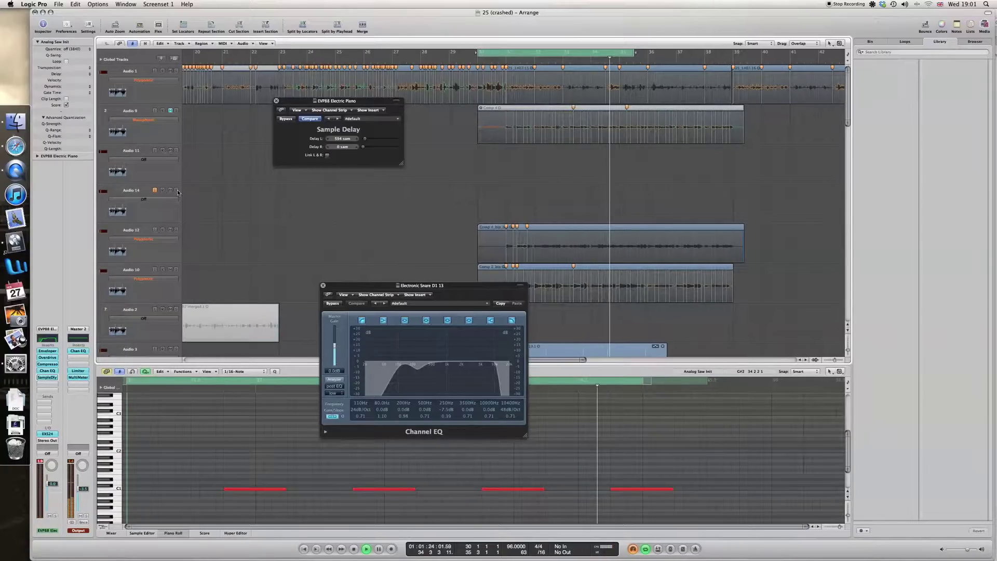
pyautogui.press('space')
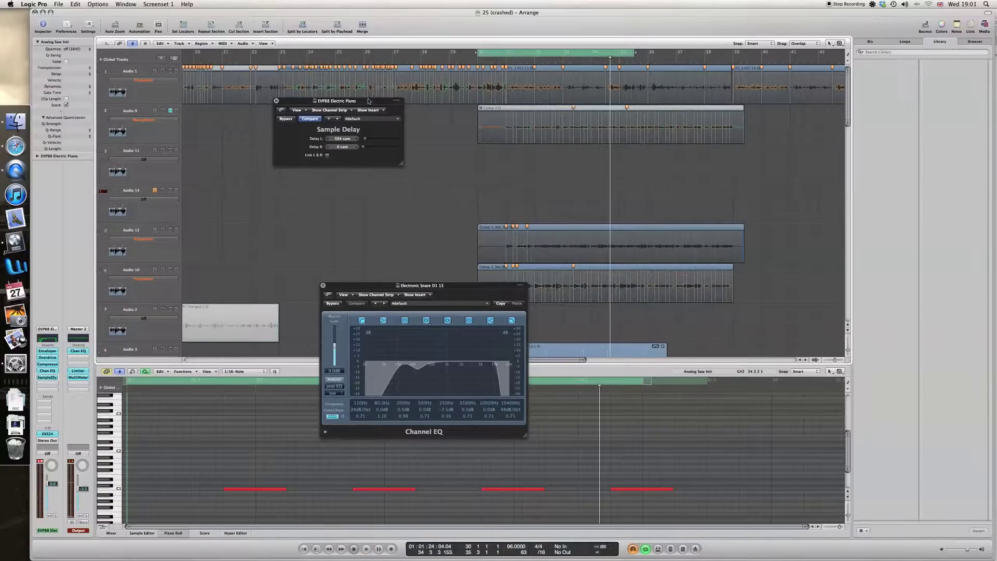
# Step: Close the Sample Delay and Channel EQ plug-in windows
pyautogui.moveTo(368, 100); pyautogui.dragTo(775, 84)
pyautogui.click(683, 83)
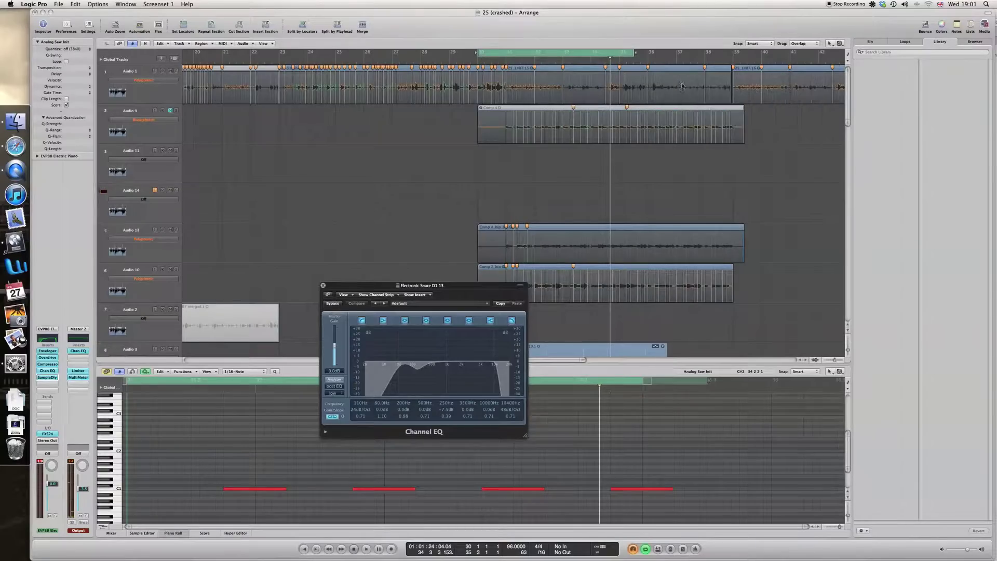
pyautogui.scroll(-10, 623, 124)
pyautogui.scroll(-10, 623, 125)
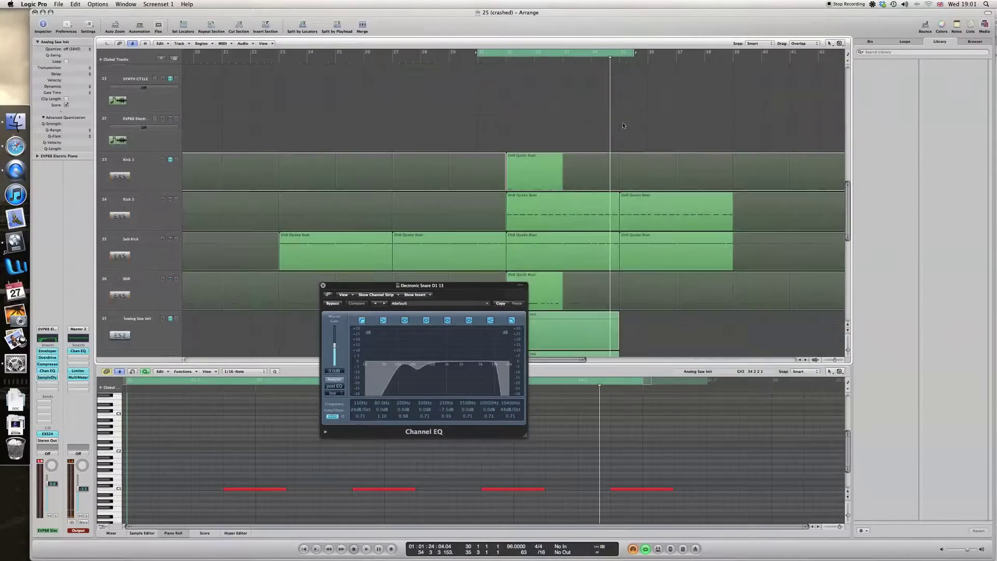
pyautogui.scroll(2, 623, 123)
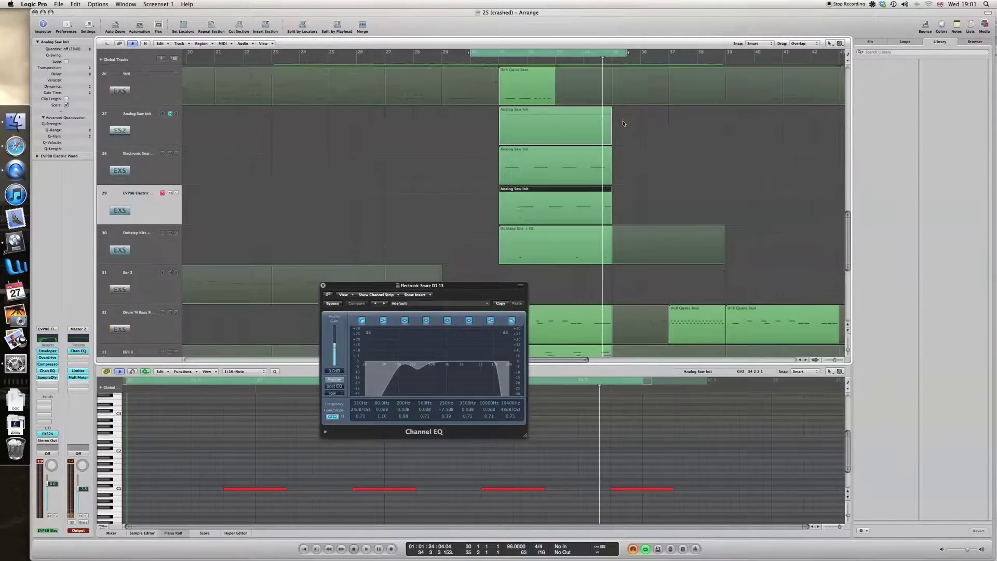
pyautogui.click(323, 286)
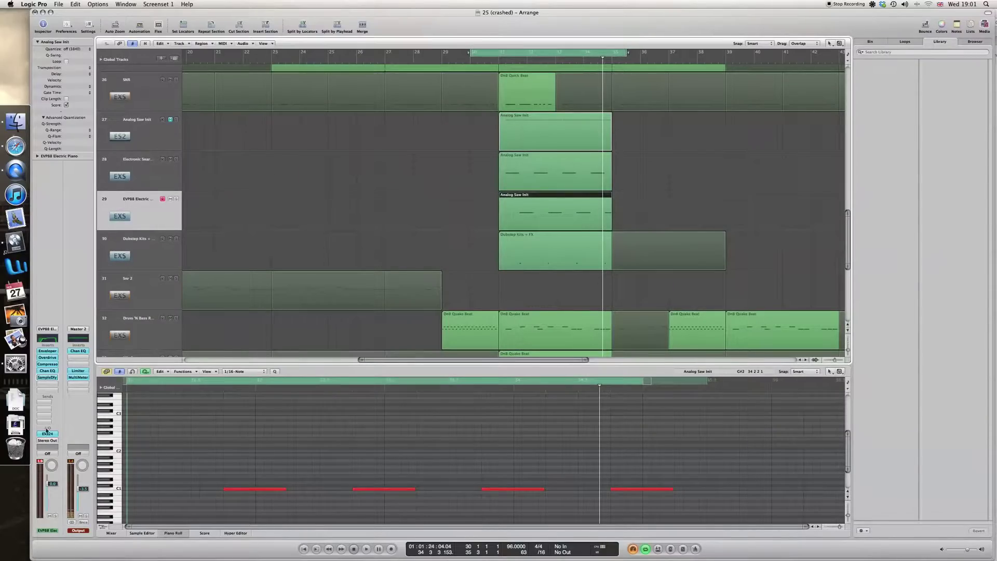
# Step: Open the EVP88 track's EXS24 sampler and browse Factory > Drums & Percussion > Single Drums > Snares
pyautogui.click(47, 434)
pyautogui.moveTo(246, 35); pyautogui.dragTo(628, 54)
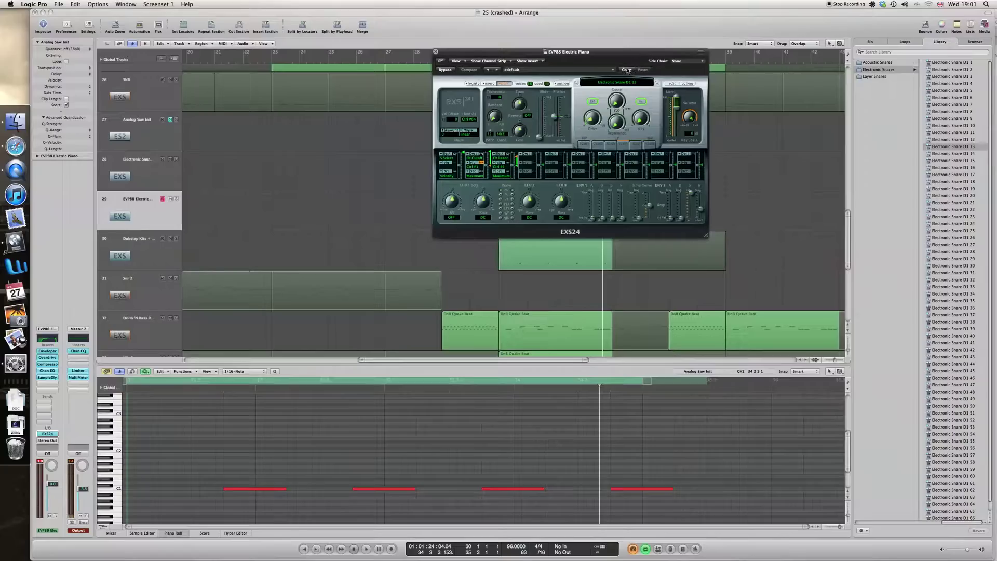
pyautogui.click(618, 82)
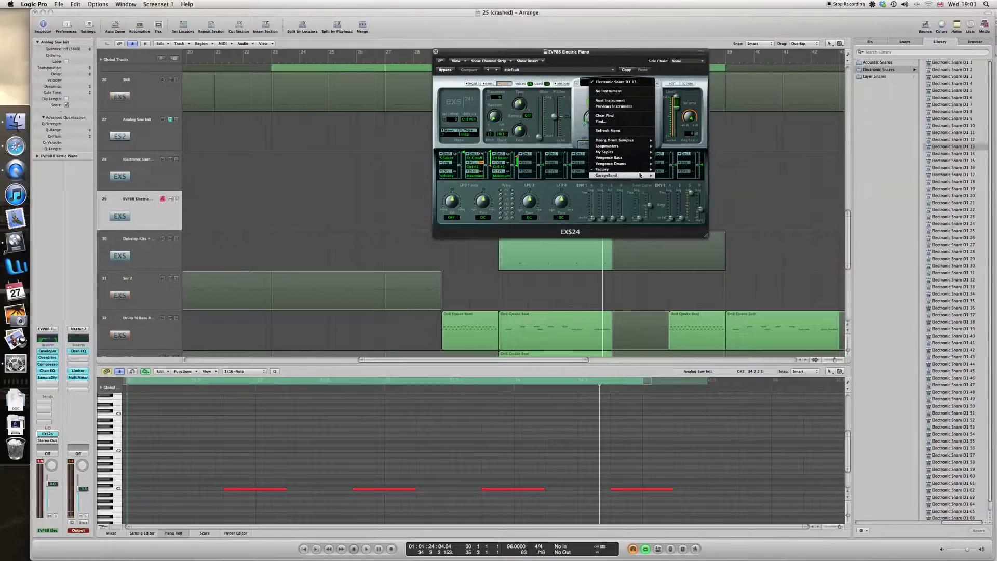
pyautogui.moveTo(650, 170)
pyautogui.moveTo(683, 182)
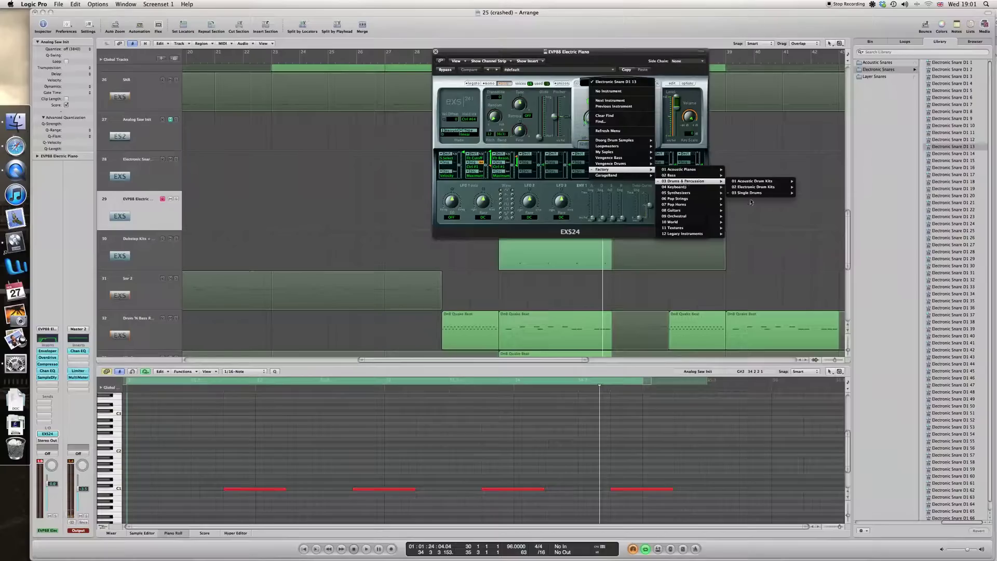
pyautogui.moveTo(760, 194)
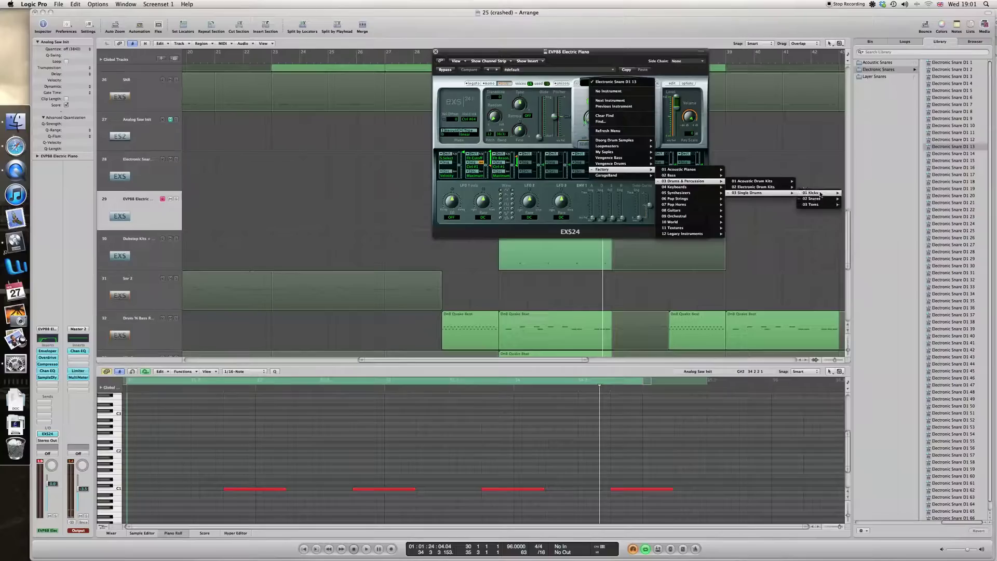
pyautogui.moveTo(820, 194)
pyautogui.moveTo(866, 196)
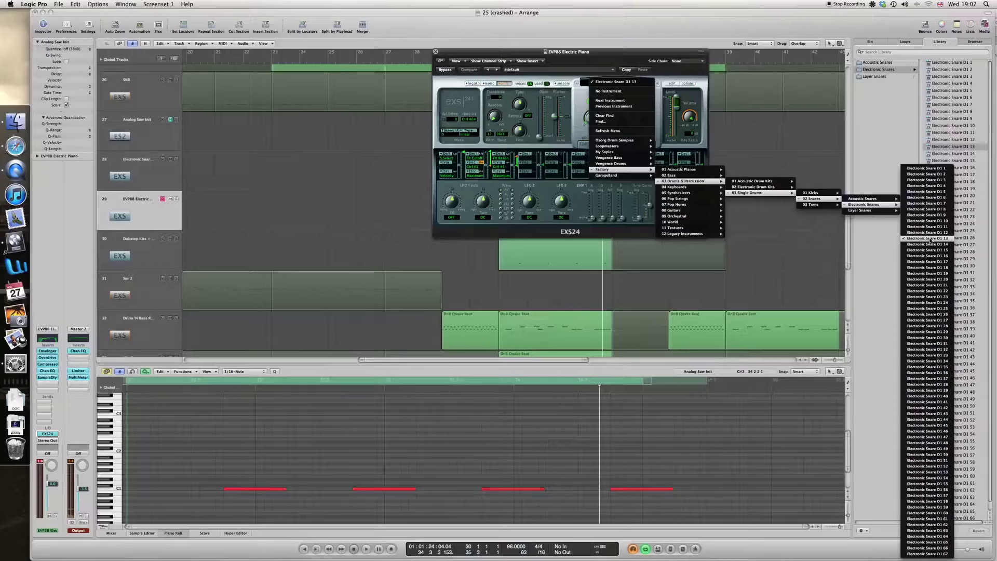
# Step: Keep Electronic Snare D1 13 loaded and move the sampler window to the top-right
pyautogui.click(755, 138)
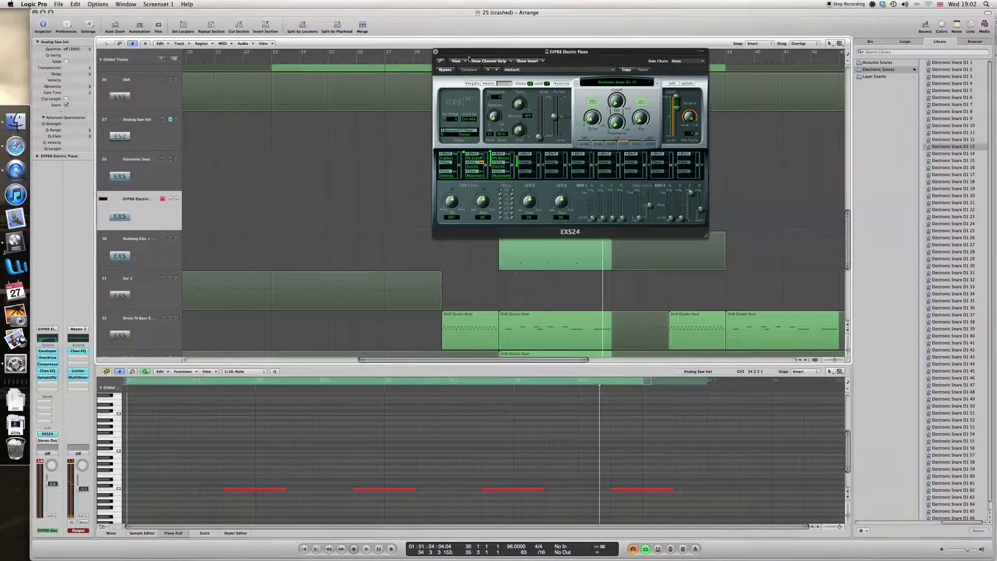
pyautogui.moveTo(519, 52); pyautogui.dragTo(846, 13)
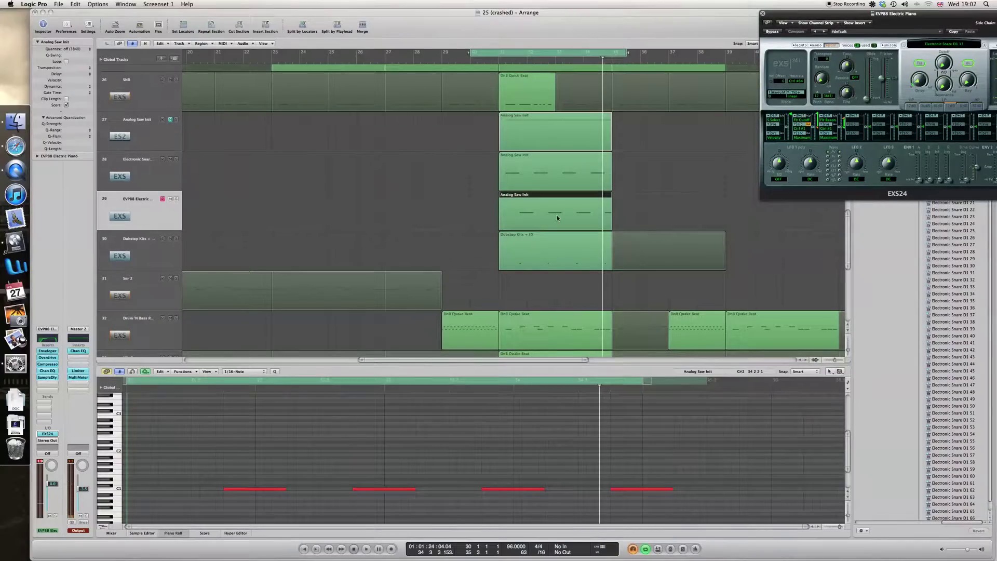
pyautogui.scroll(-1, 118, 491)
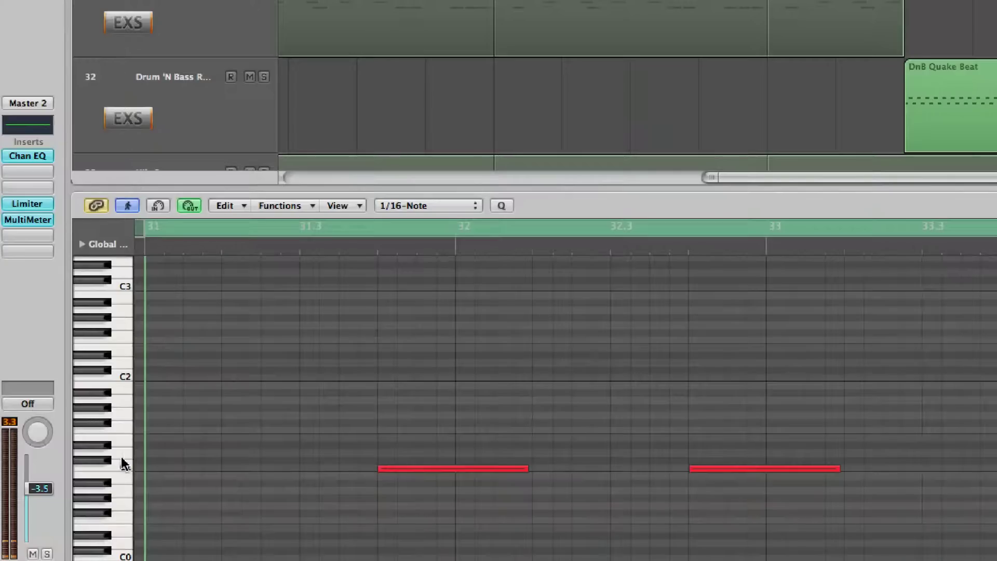
pyautogui.click(124, 456)
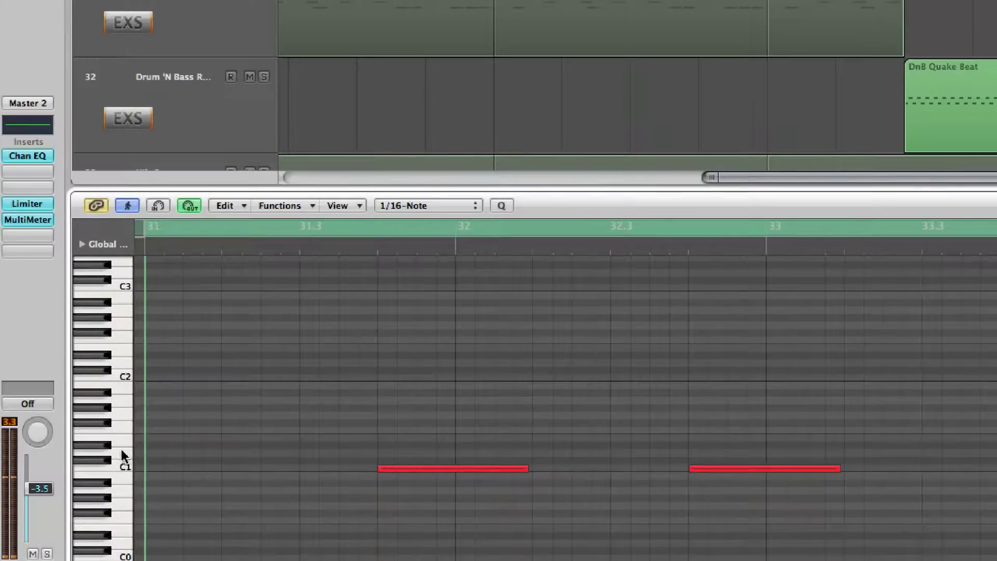
pyautogui.click(124, 372)
pyautogui.click(124, 371)
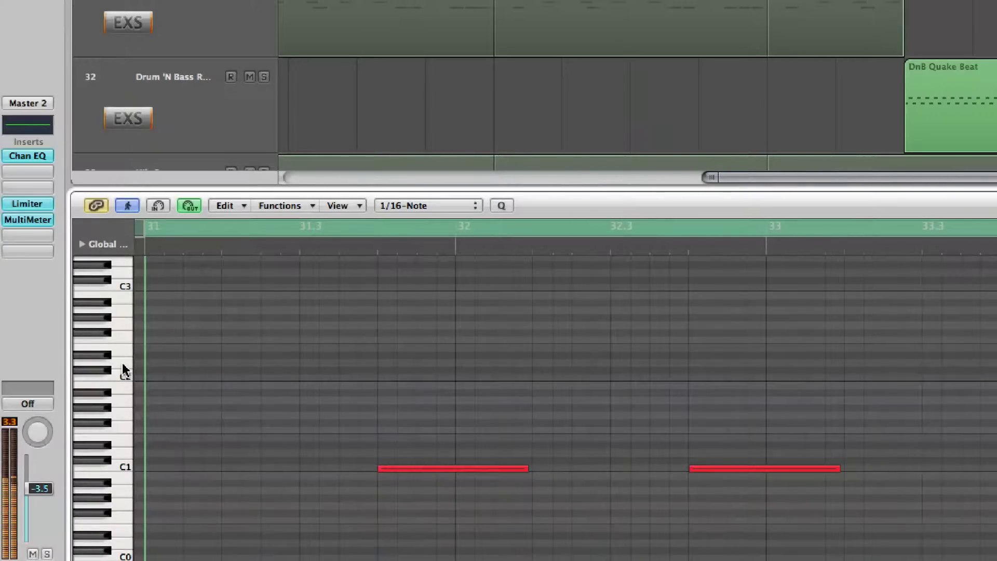
pyautogui.click(123, 458)
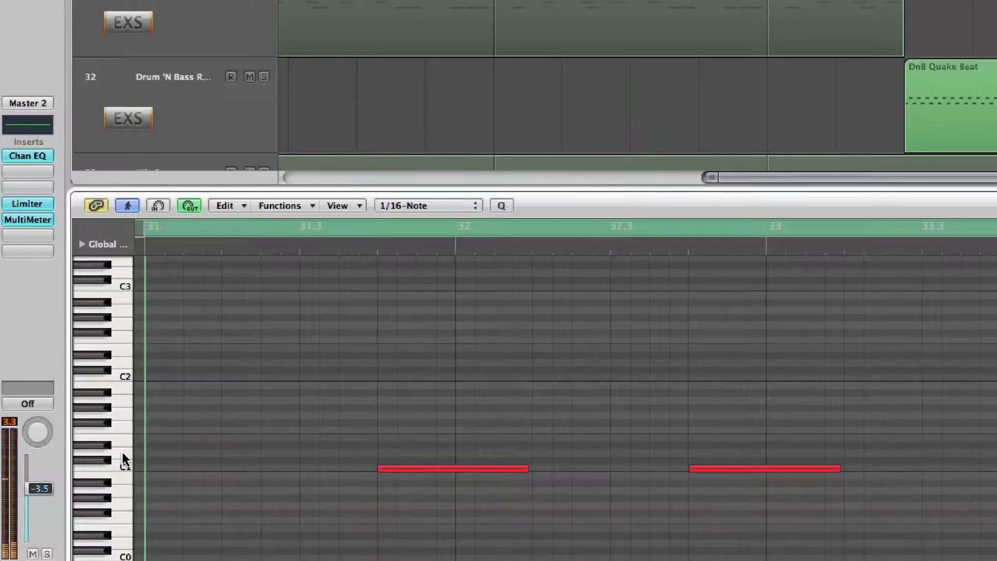